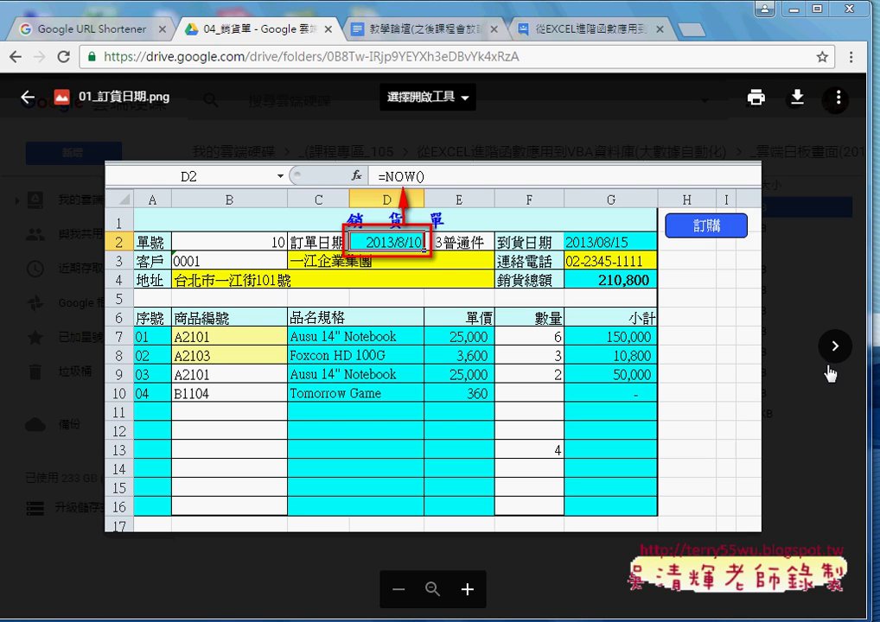
- Close the 01_訂貨日期.png preview to go back to the Drive lesson folder list
left_click(25, 96)
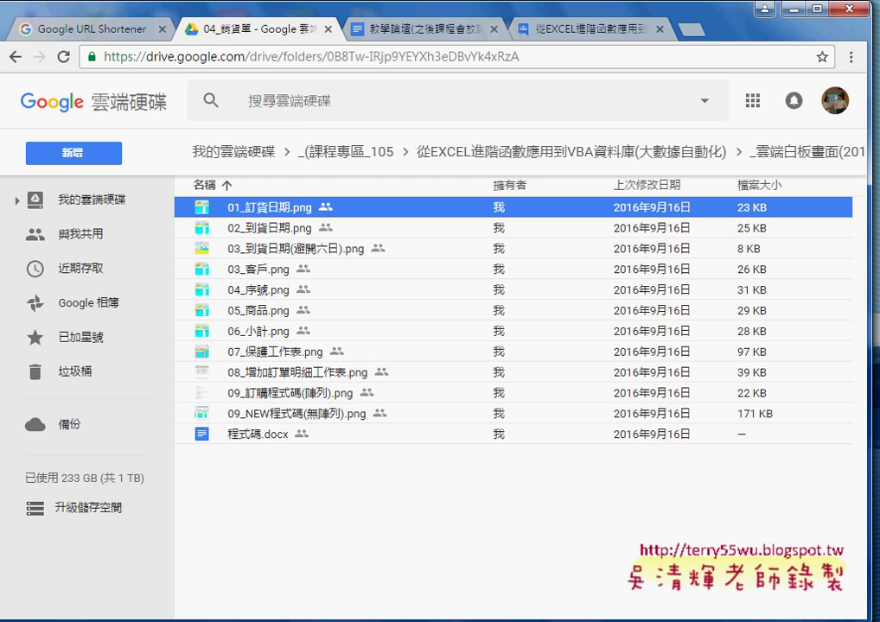
- Switch to Windows Explorer and open 範例_04銷貨單.xls from the 範例檔 folder
key("alt+Tab")
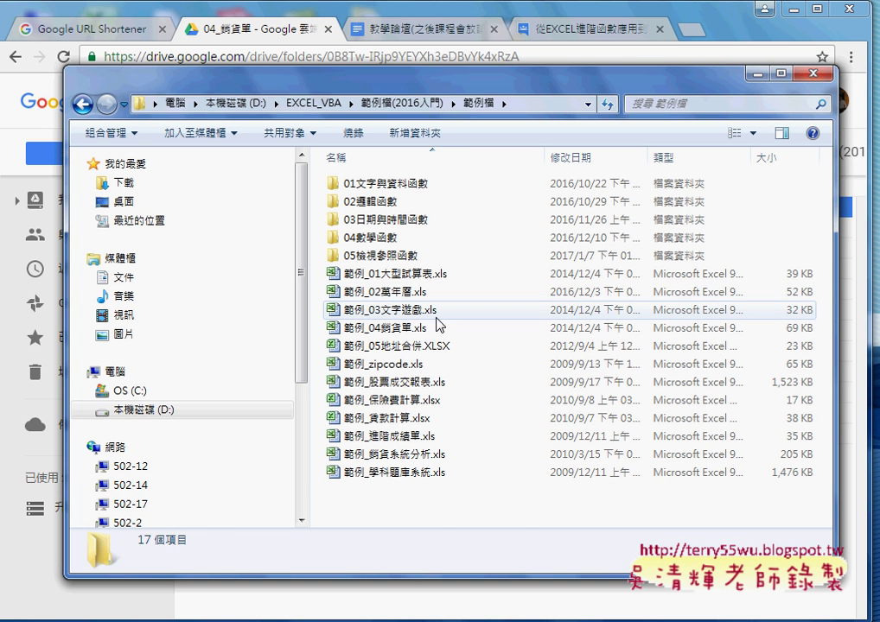
left_click(441, 331)
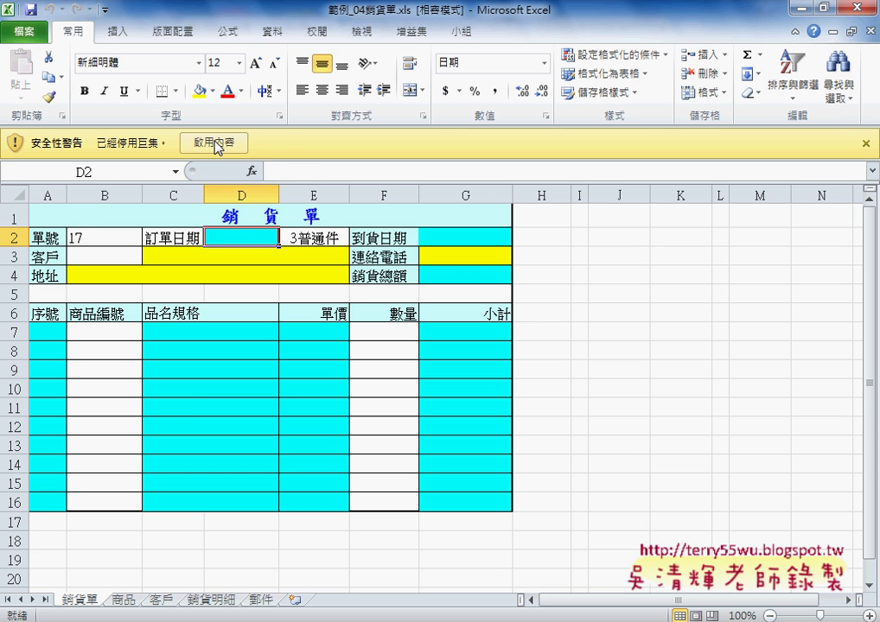
- Enable the macros, then select the empty row 15 (A–H) on the 銷貨明細 sheet
left_click(216, 144)
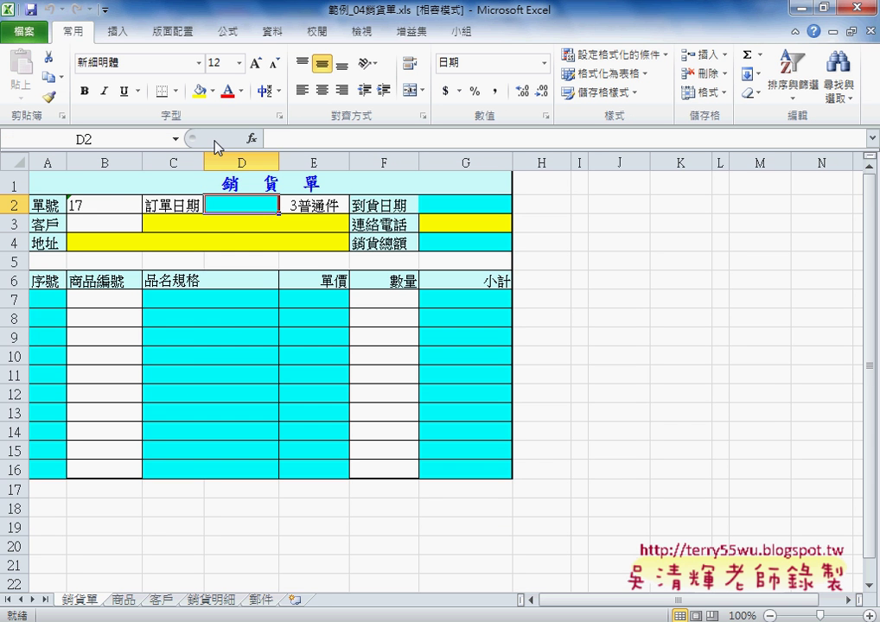
left_click(208, 600)
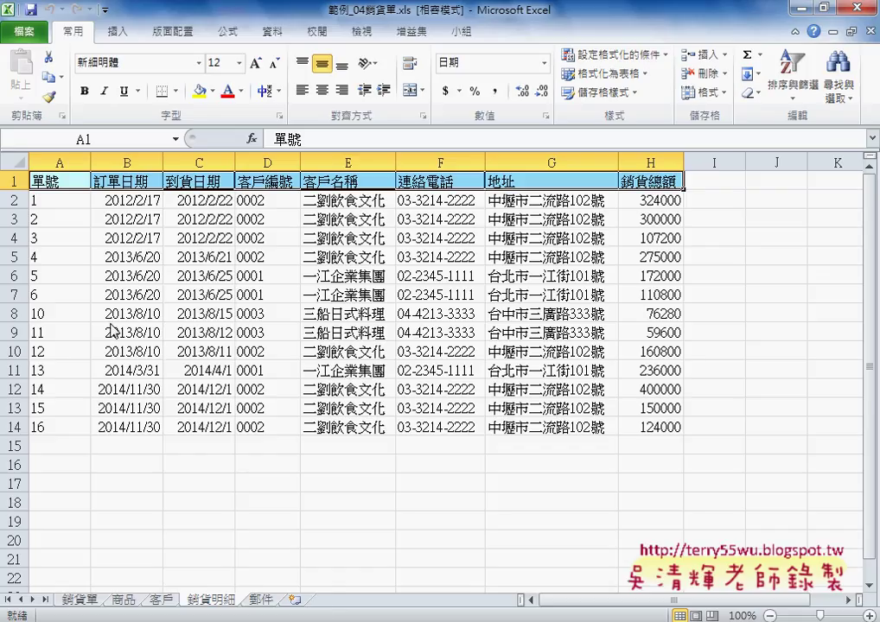
left_click(59, 447)
left_click(116, 450)
left_click_drag(68, 446, 648, 451)
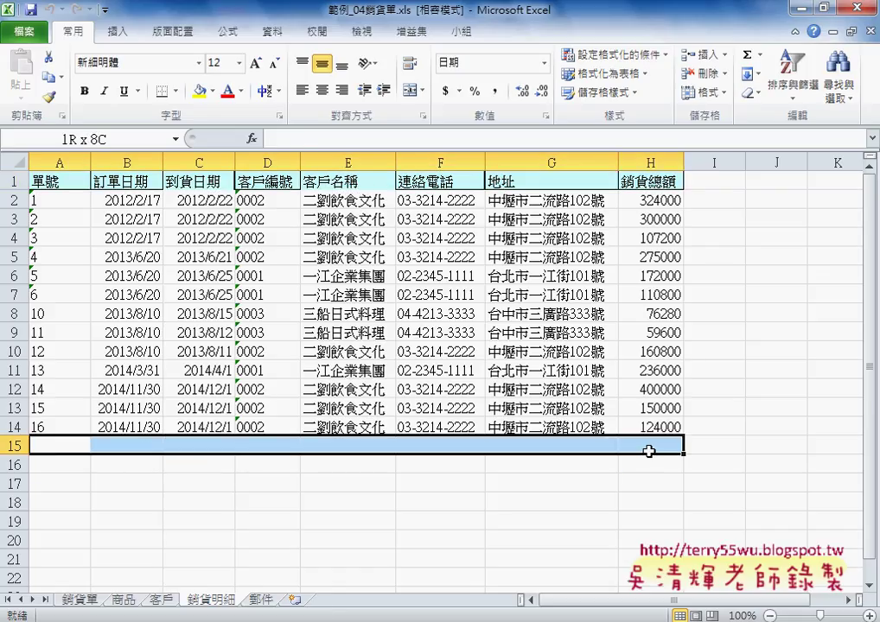
left_click(79, 599)
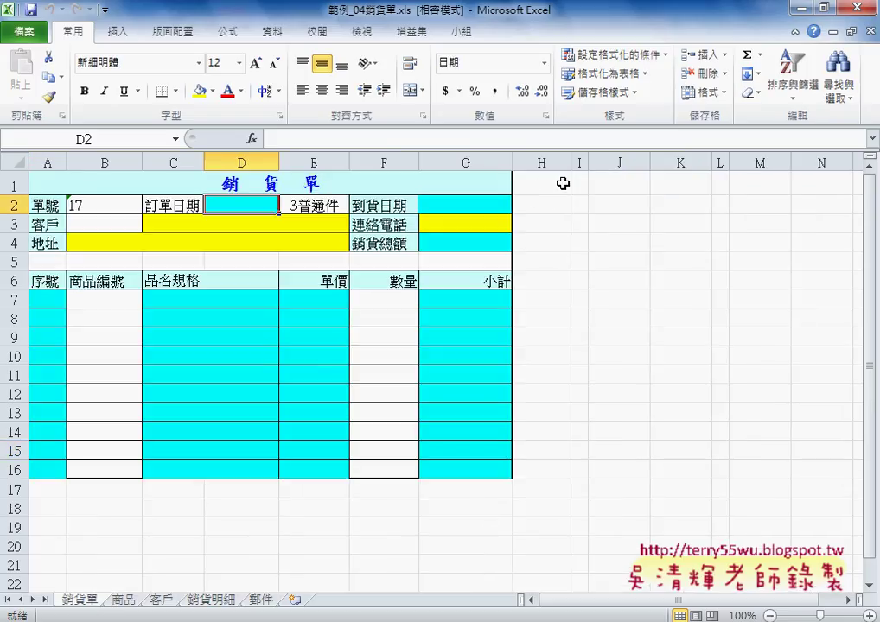
left_click(208, 600)
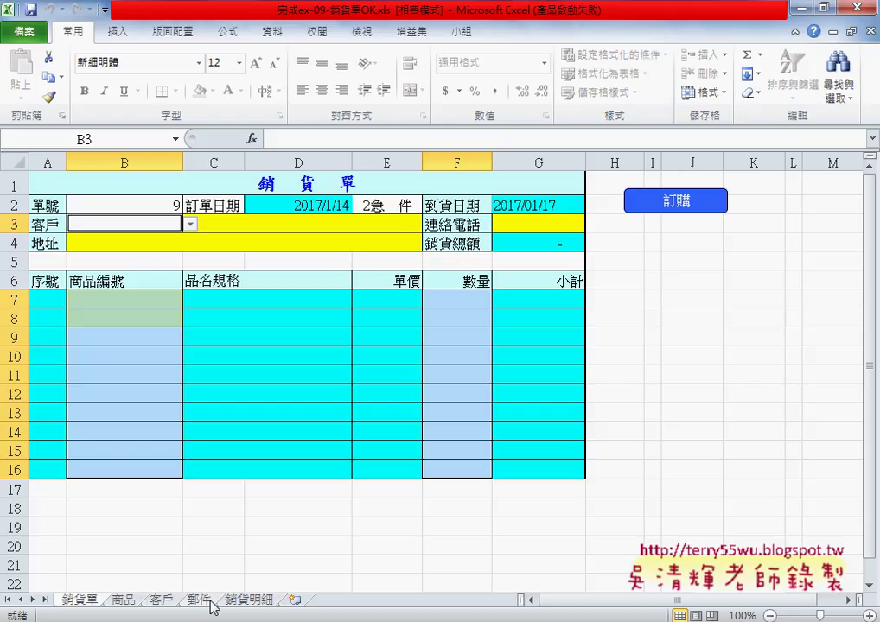
- Check the last order number in 銷貨明細 A8 against the 銷貨單 form's B2 order number
left_click(249, 599)
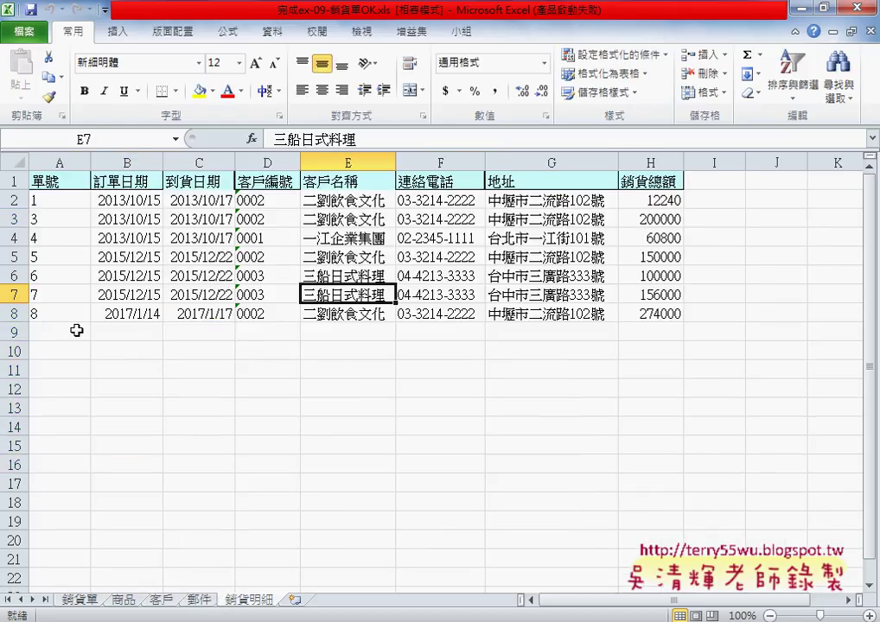
left_click(52, 313)
left_click(79, 599)
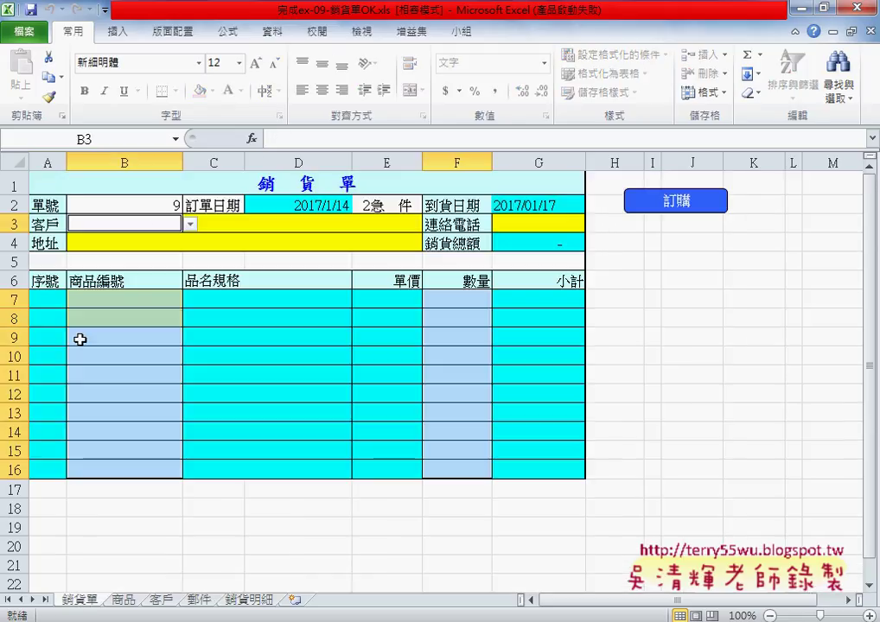
left_click(156, 206)
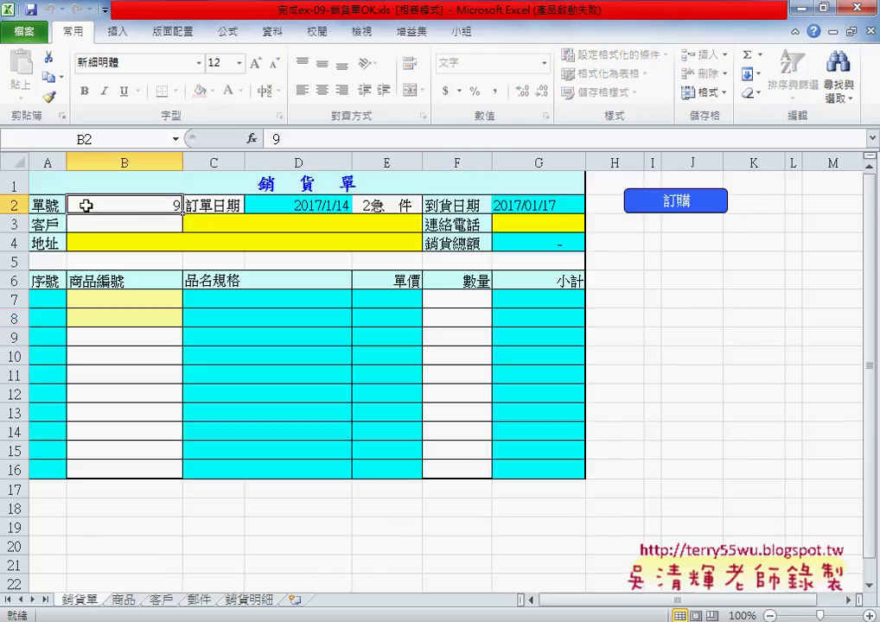
left_click(45, 204)
left_click(133, 221)
left_click(136, 207)
- Try typing 2 into the order date D2 and dismiss the protected-cell warning
left_click(318, 208)
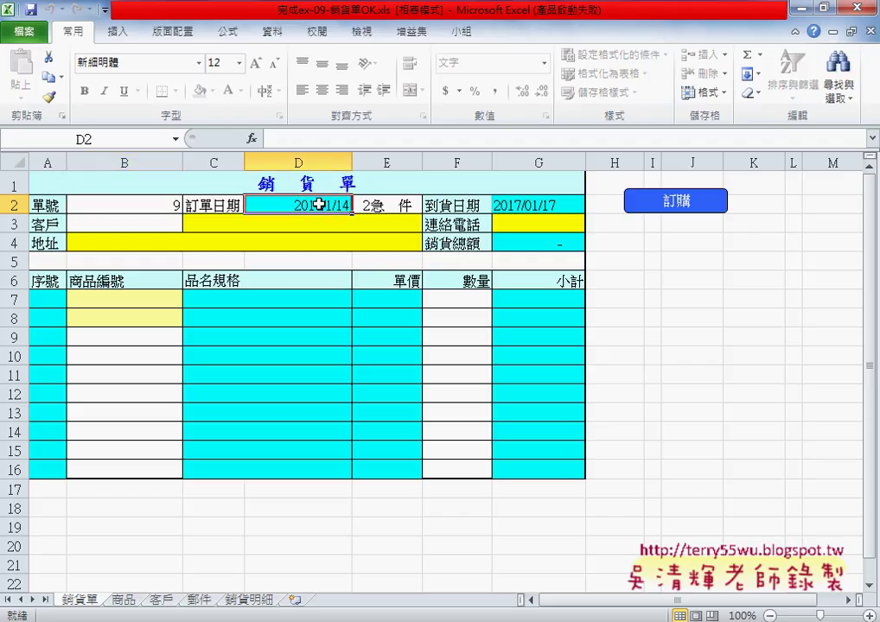
type("2")
left_click(442, 363)
- Select the empty row 9 on 銷貨明細, then return to the 銷貨單 form
left_click(257, 600)
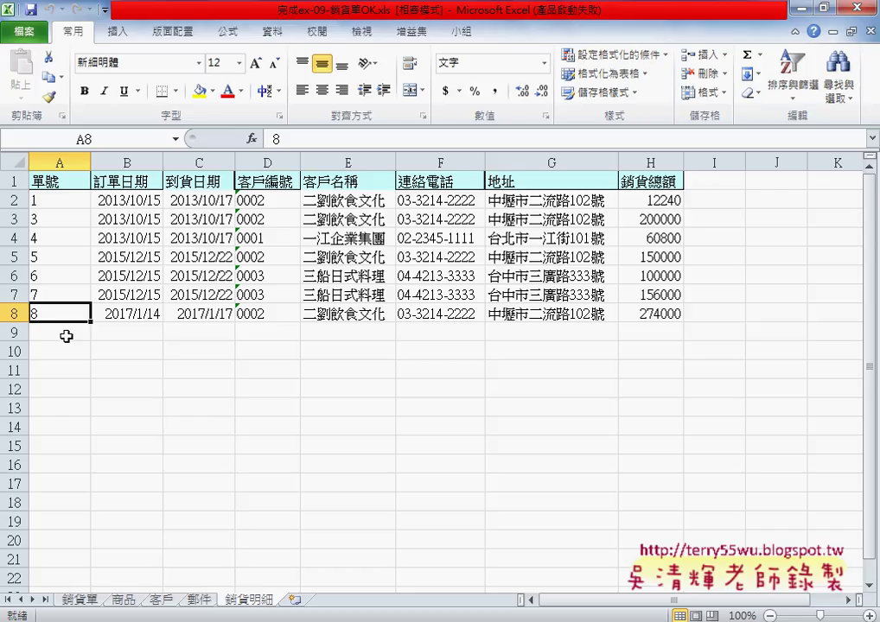
left_click_drag(66, 336, 643, 330)
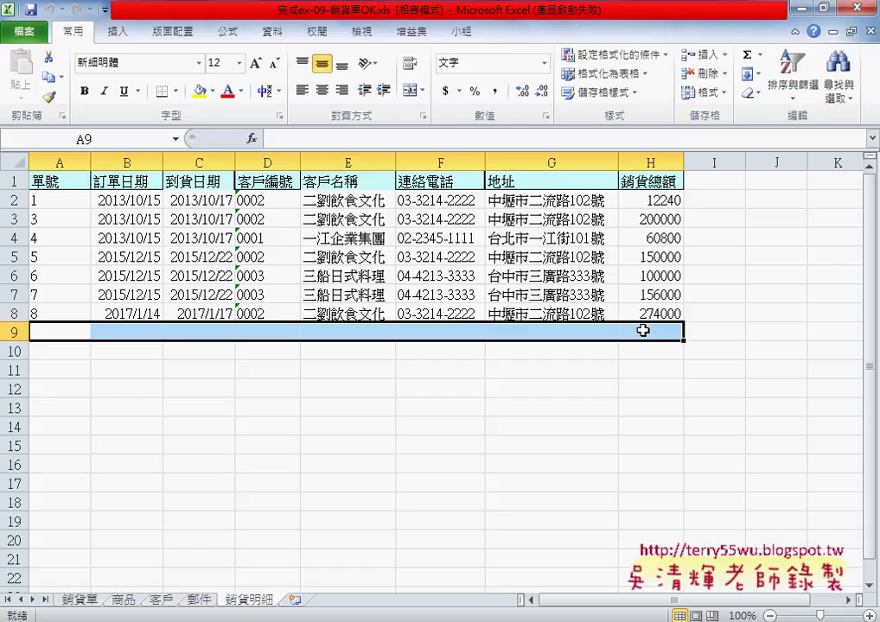
left_click(85, 600)
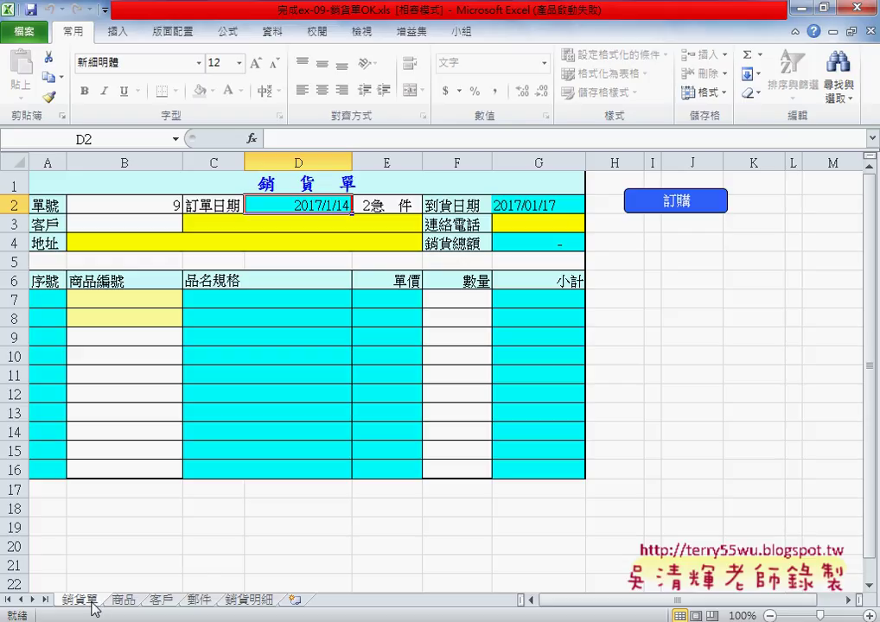
- Open E2's shipping-type list while highlighting the current arrival date 2017/01/17
left_click(155, 206)
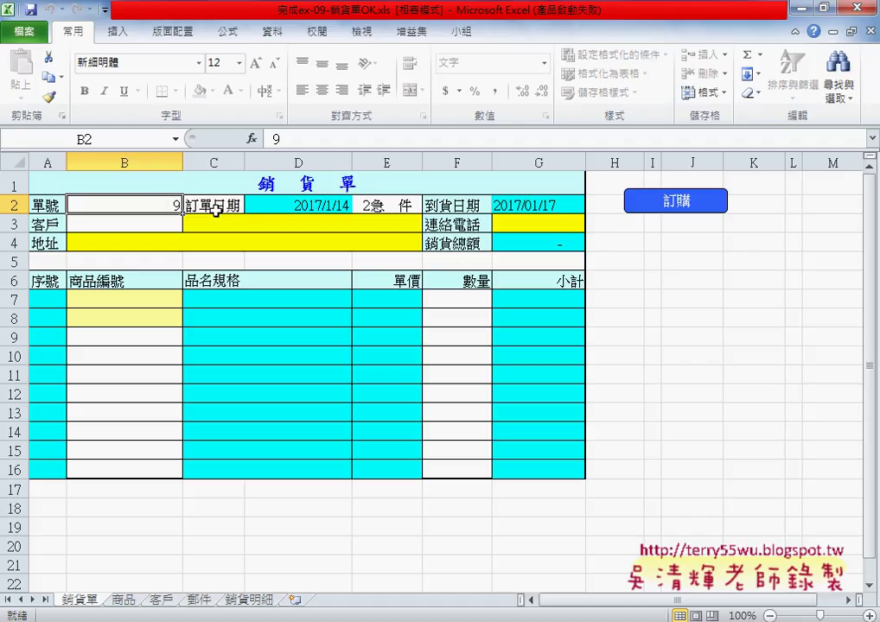
left_click(324, 208)
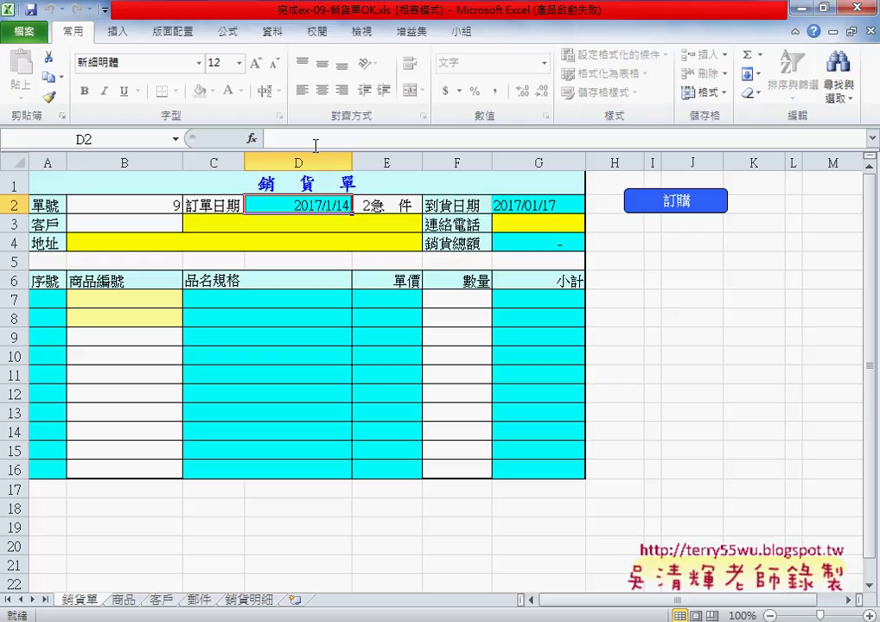
left_click(371, 207)
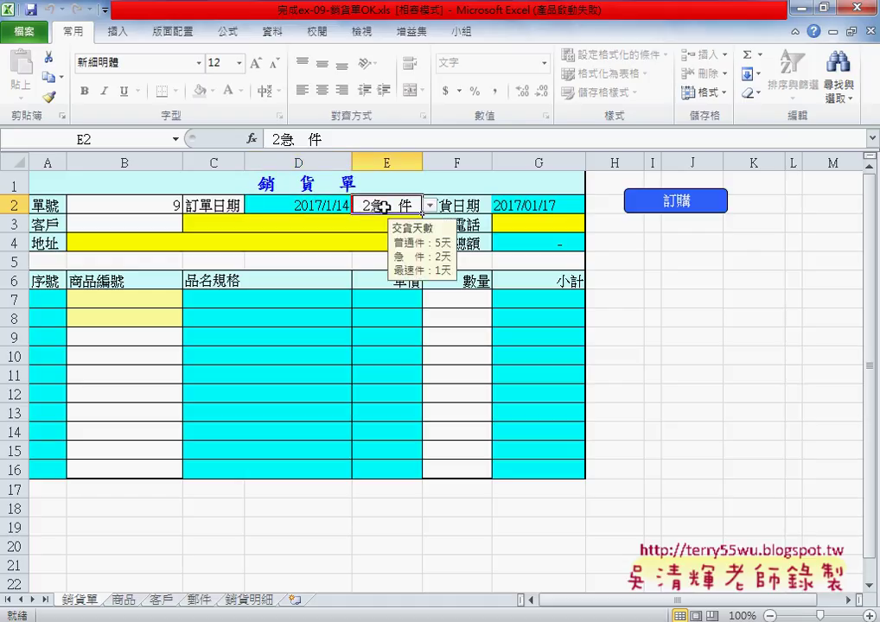
left_click(429, 206)
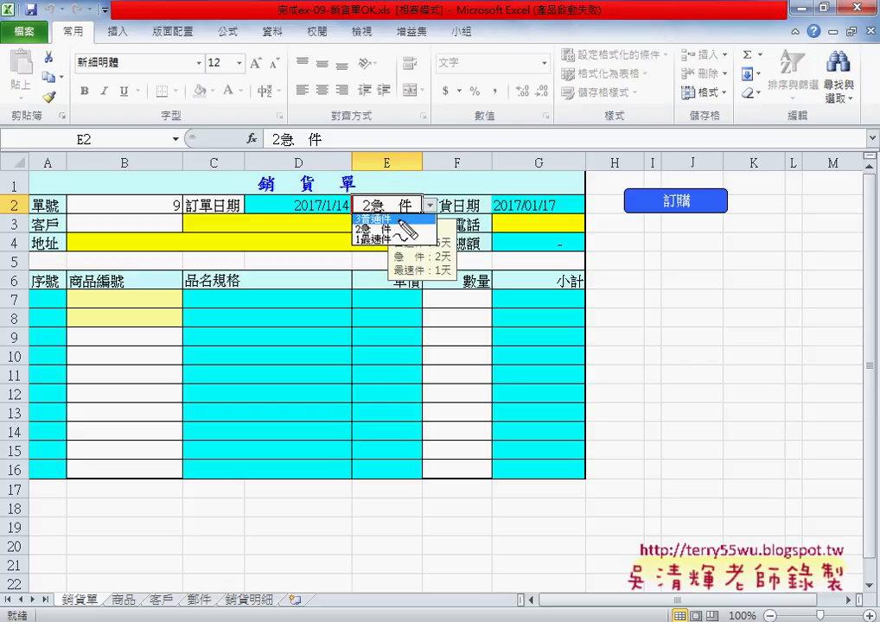
left_click_drag(552, 192, 574, 209)
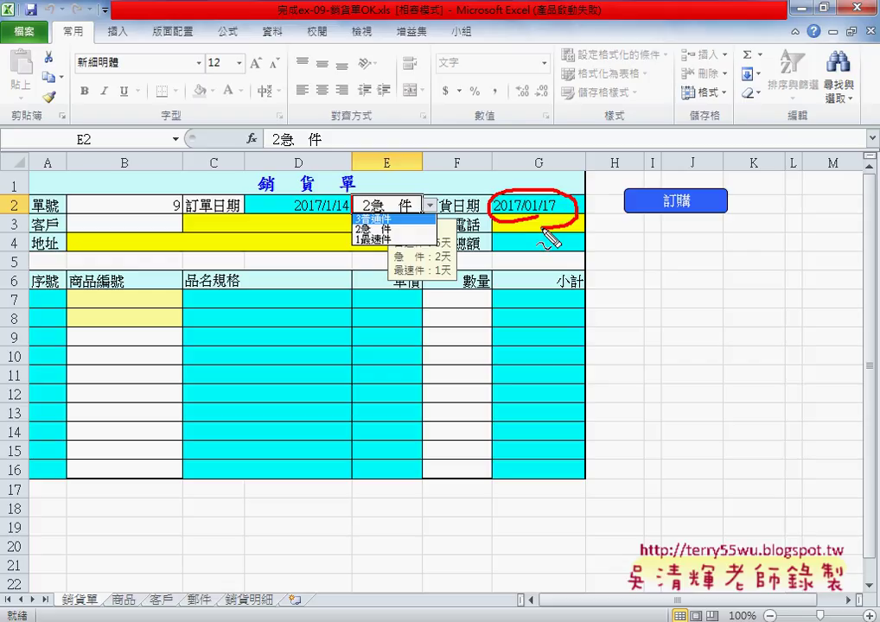
left_click_drag(508, 152, 541, 183)
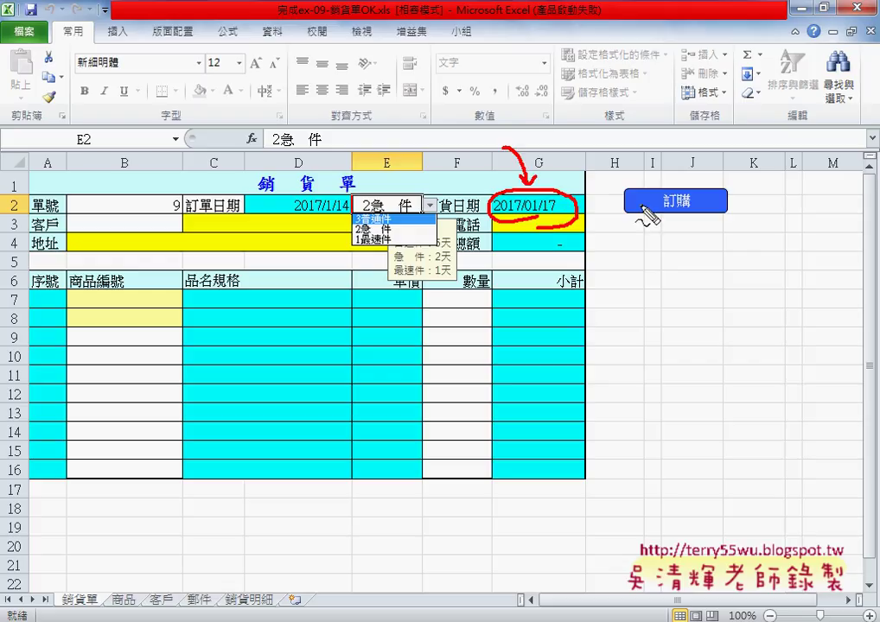
key("Escape")
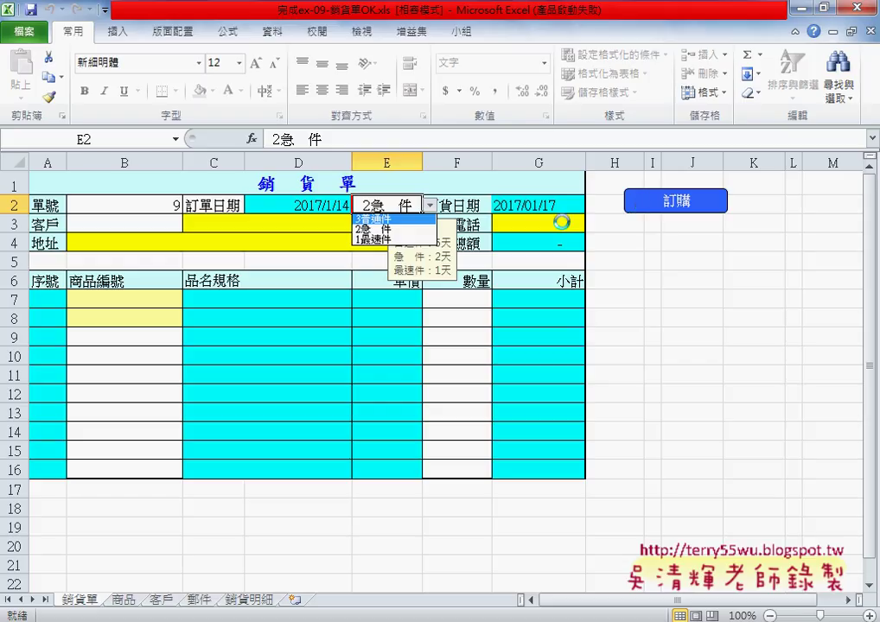
- Choose 1最速件 in E2 and confirm G2 now shows 2017/01/16
left_click(373, 239)
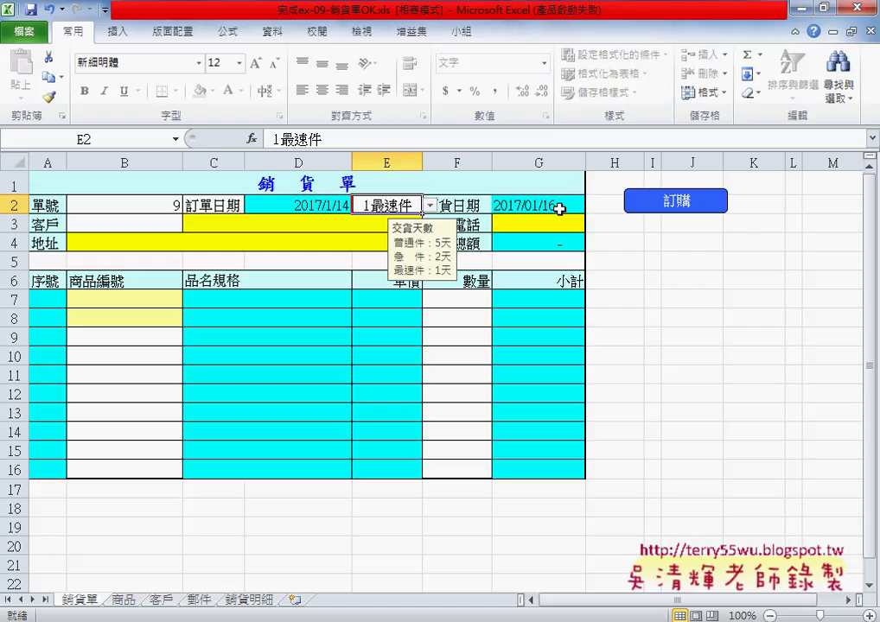
left_click(560, 209)
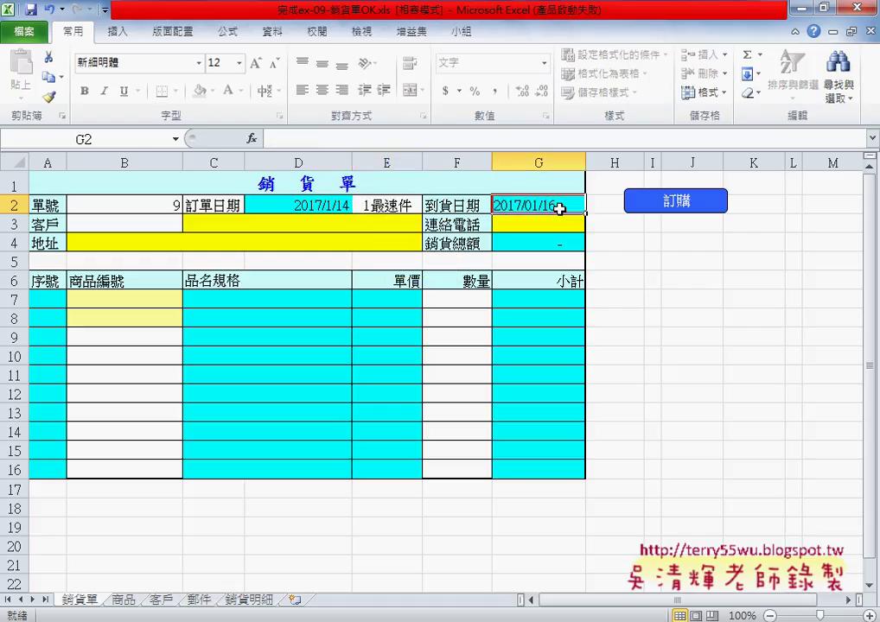
left_click(378, 206)
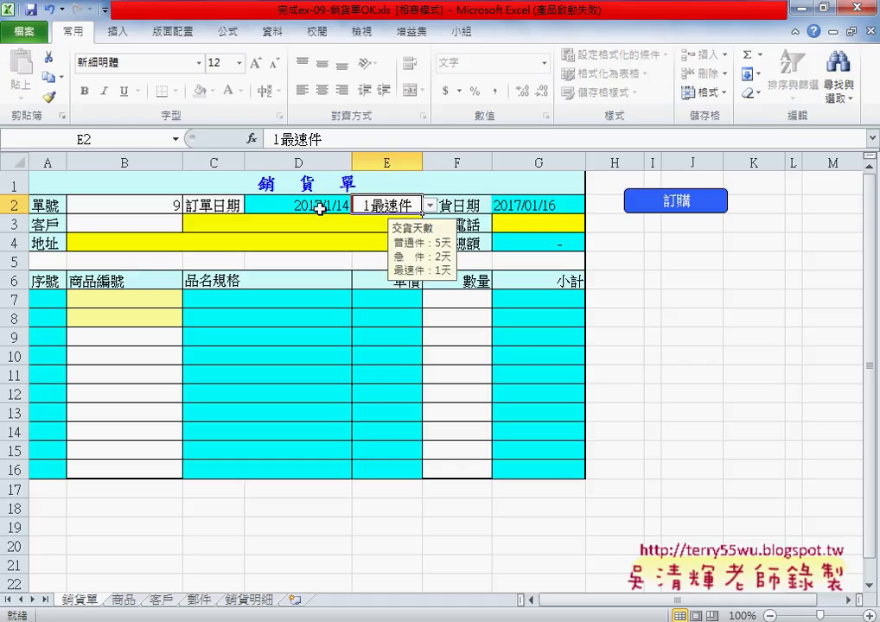
left_click(275, 203)
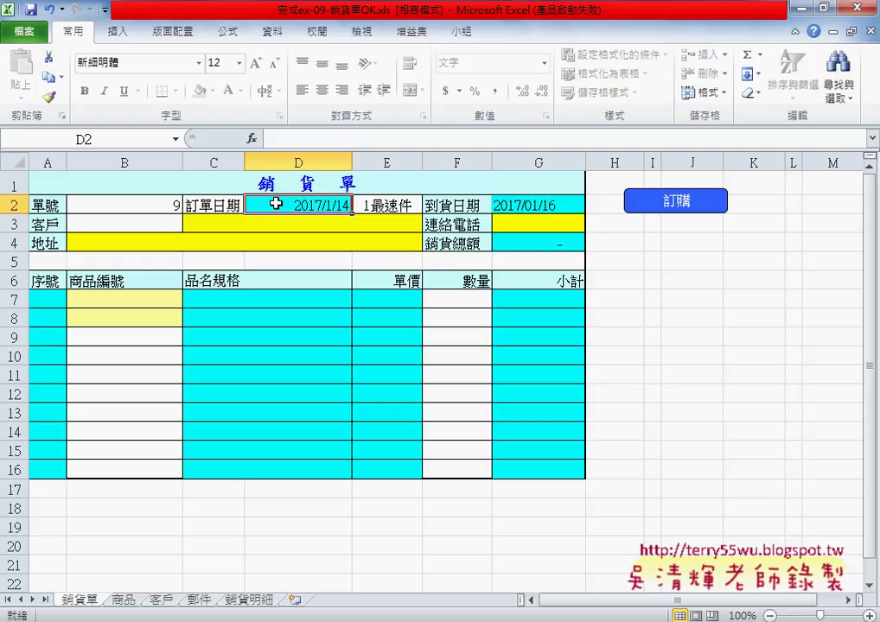
left_click(539, 205)
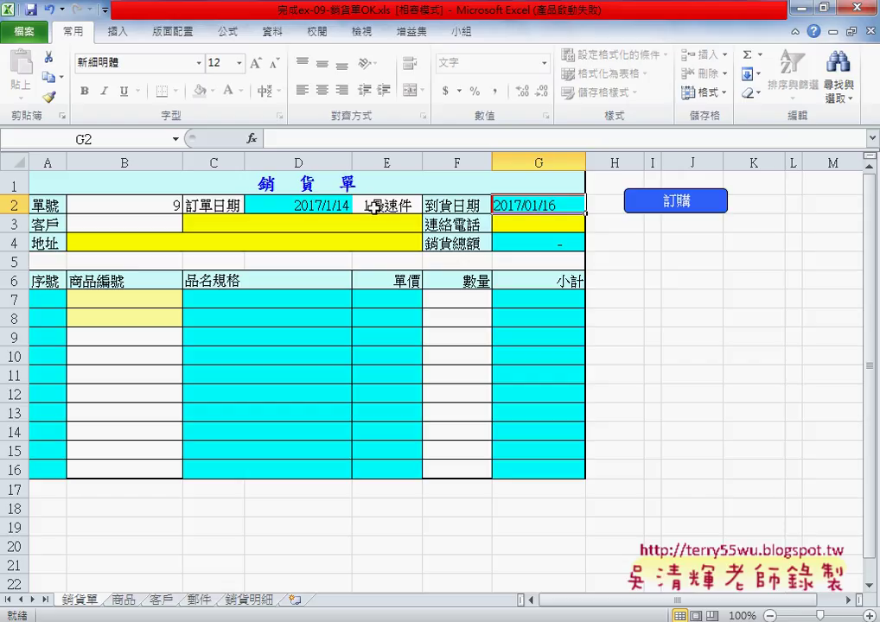
- Set E2 to 3普通件 so G2 becomes 2017/01/20, then open B3's customer code list
left_click(310, 204)
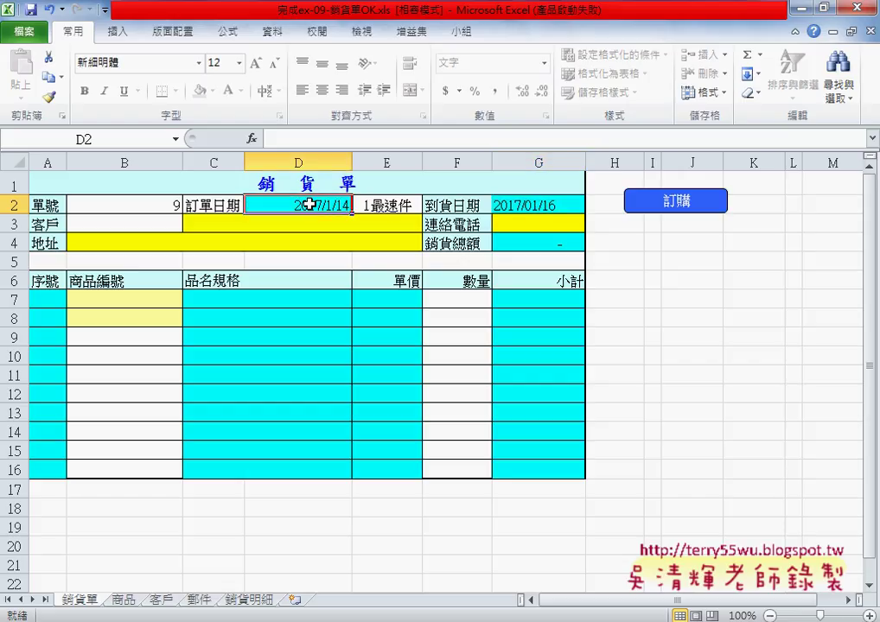
left_click(390, 204)
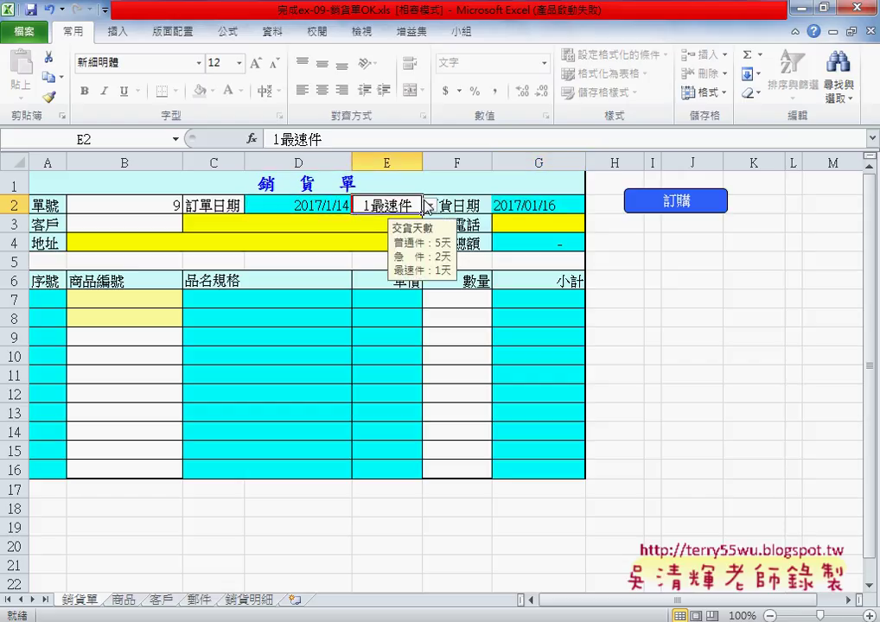
left_click(526, 205)
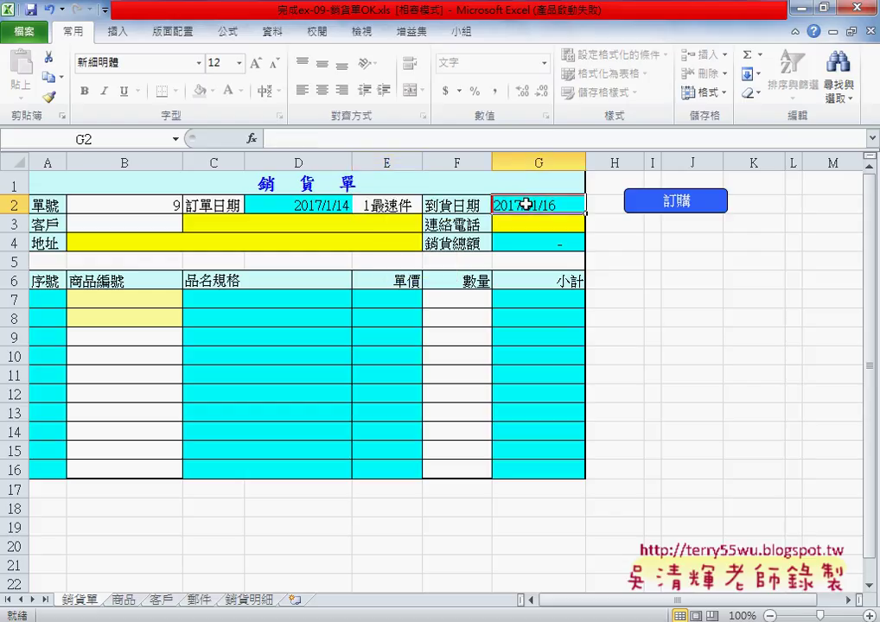
left_click(404, 204)
left_click(429, 205)
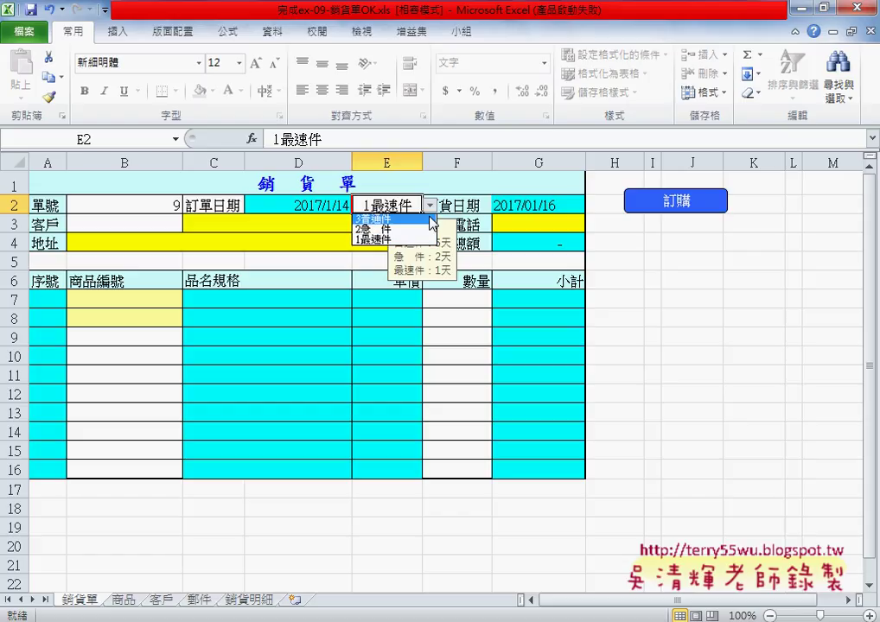
left_click(430, 220)
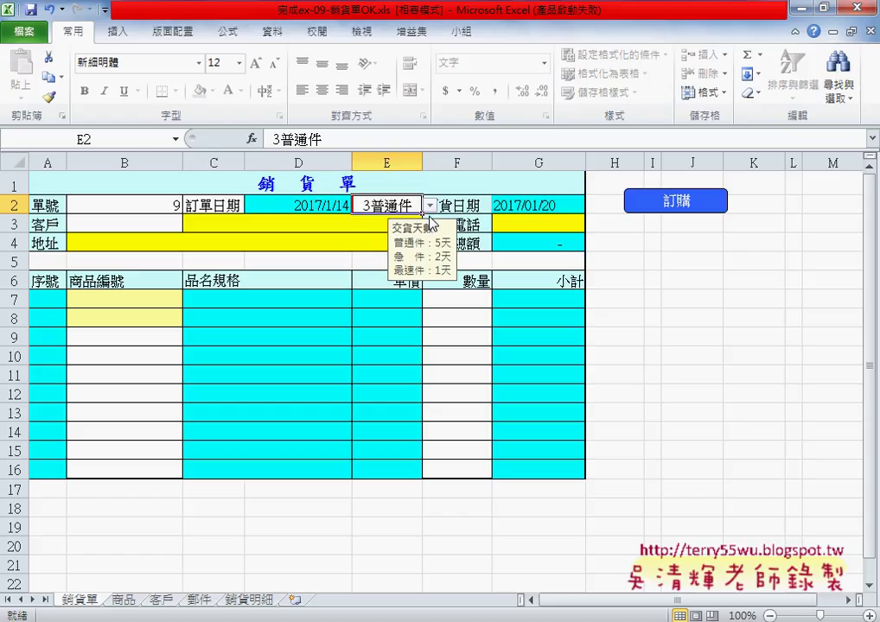
left_click(345, 208)
left_click(384, 205)
left_click(129, 225)
left_click(190, 224)
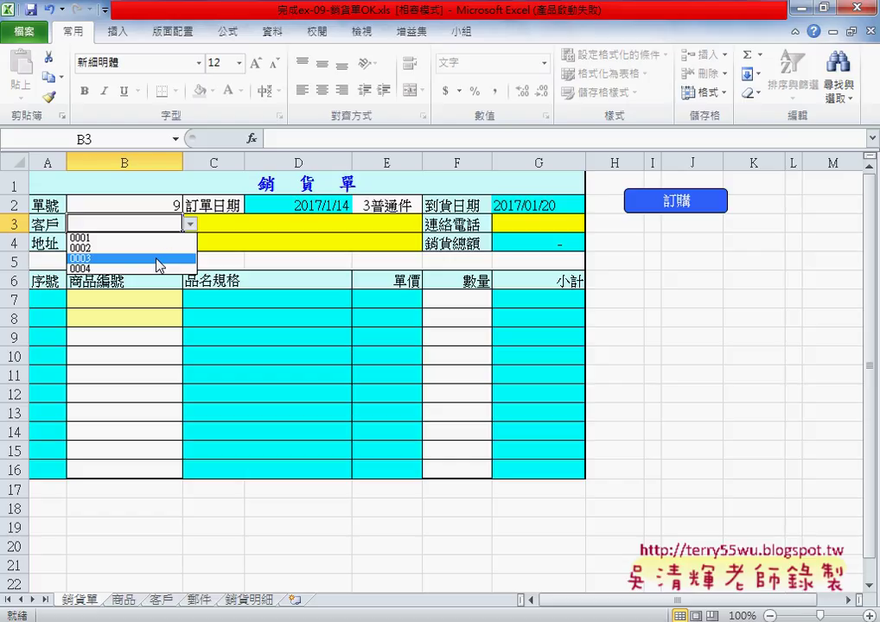
- Pick the third customer code in B3 and verify the looked-up name, phone and address
left_click(163, 264)
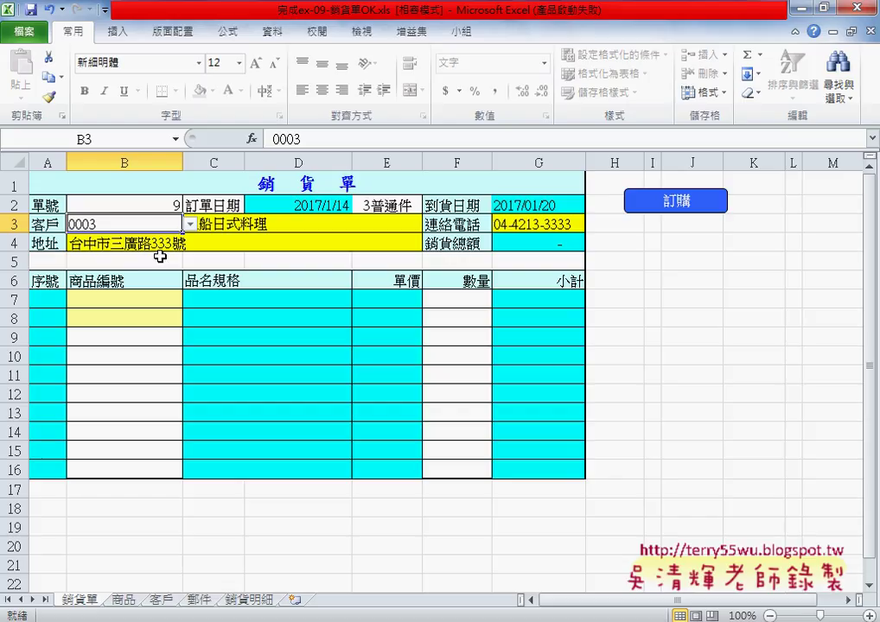
left_click(221, 223)
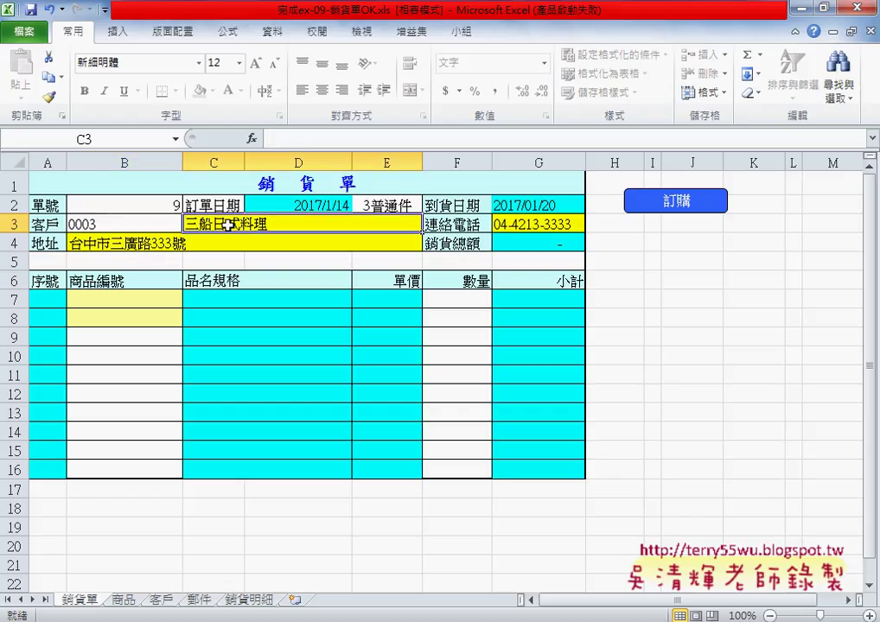
left_click(519, 224)
left_click(143, 242)
left_click(210, 223)
left_click(503, 229)
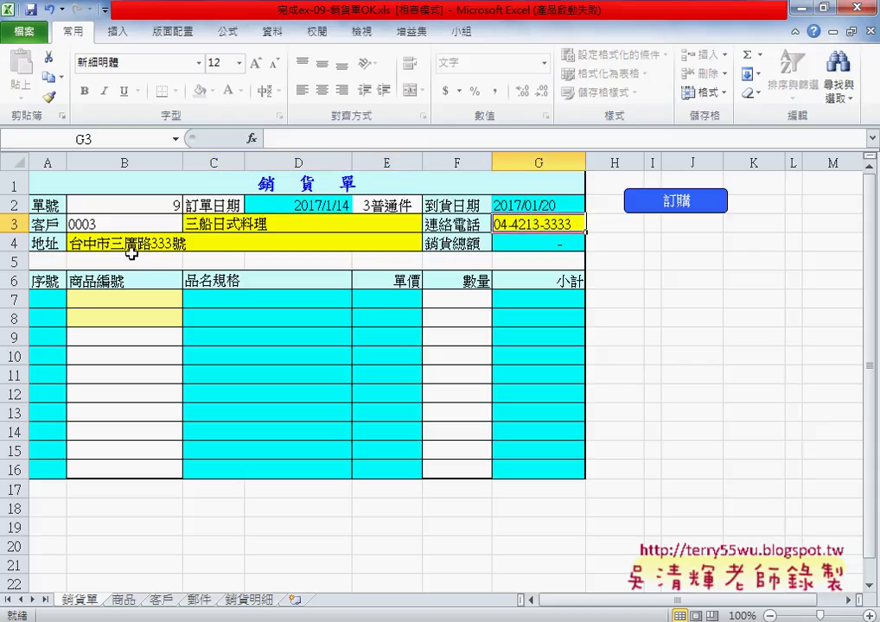
left_click(88, 245)
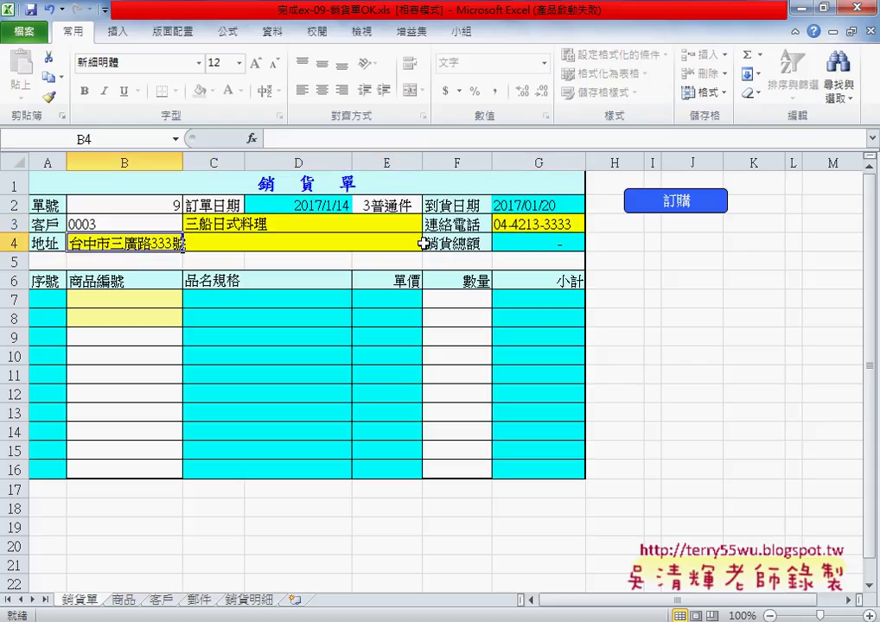
left_click(522, 242)
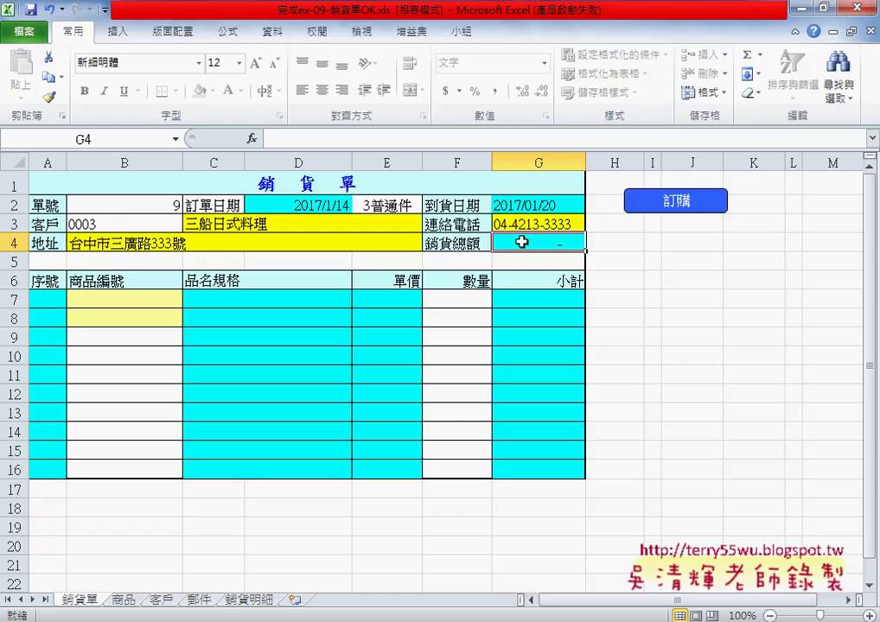
left_click(153, 300)
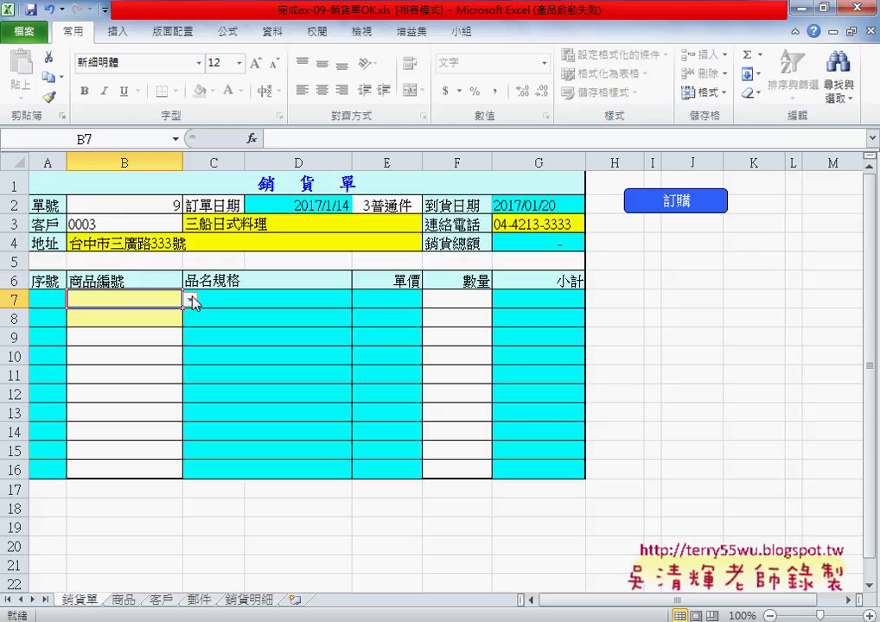
- Choose product A1103 in B7 and B8 for order lines 01 and 02
left_click(192, 300)
left_click(112, 324)
left_click(166, 319)
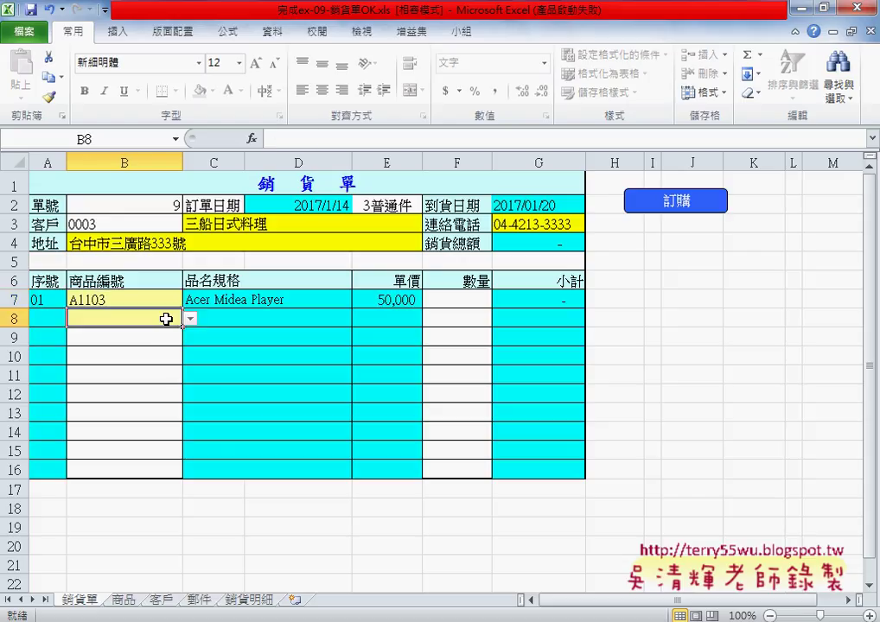
left_click(190, 319)
left_click(171, 345)
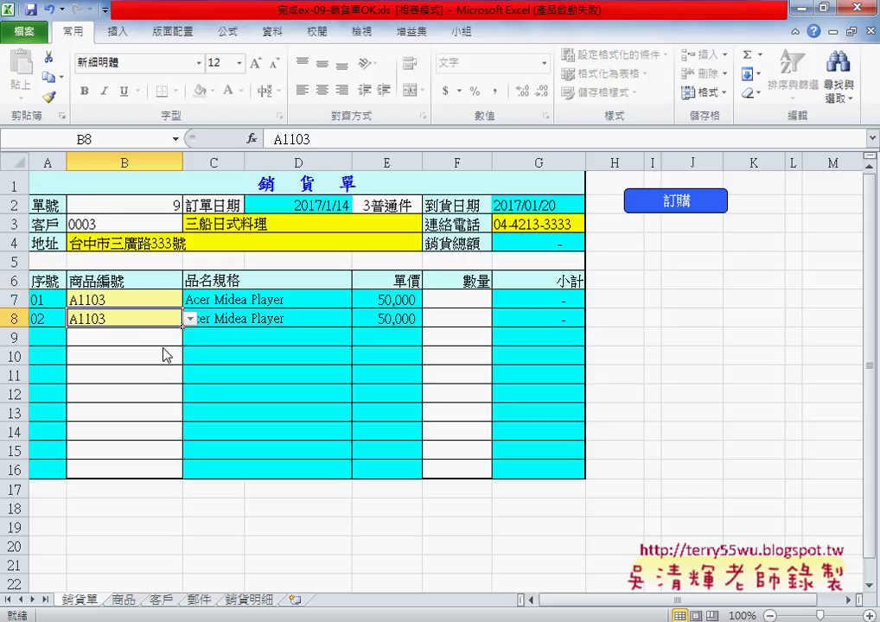
left_click(139, 300)
left_click(191, 300)
left_click(191, 300)
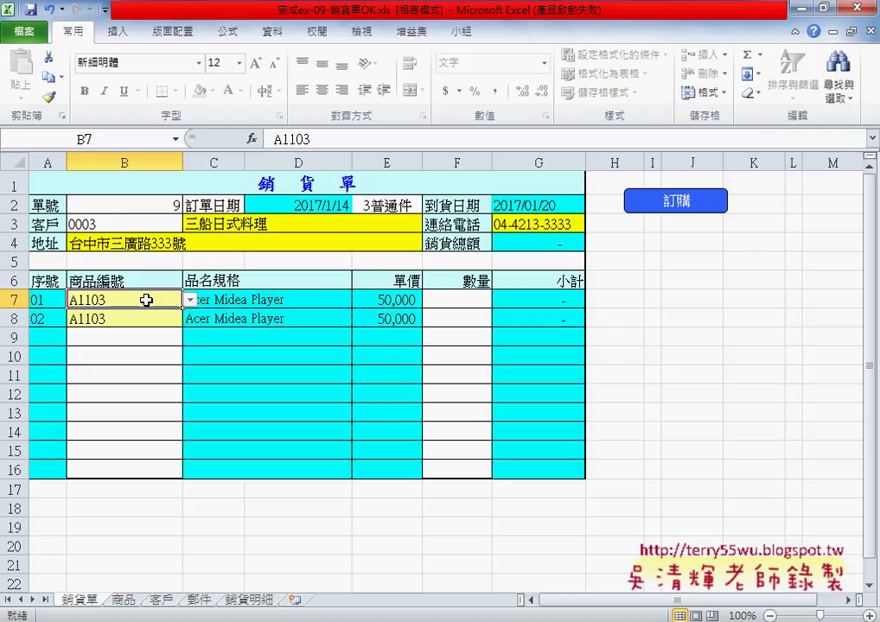
- Verify line 01's Acer Midea Player at 50,000 against the 商品 product sheet
left_click(221, 300)
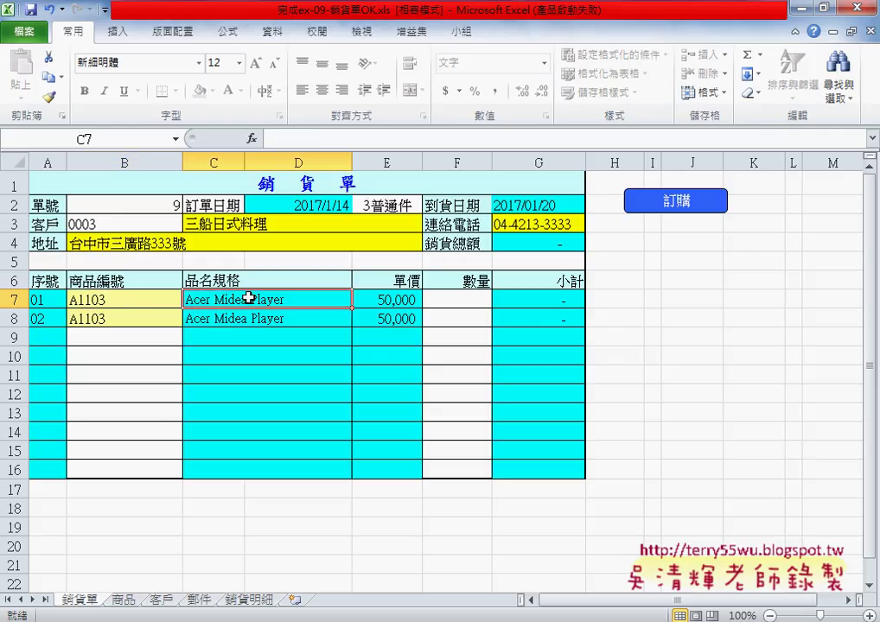
left_click(386, 300)
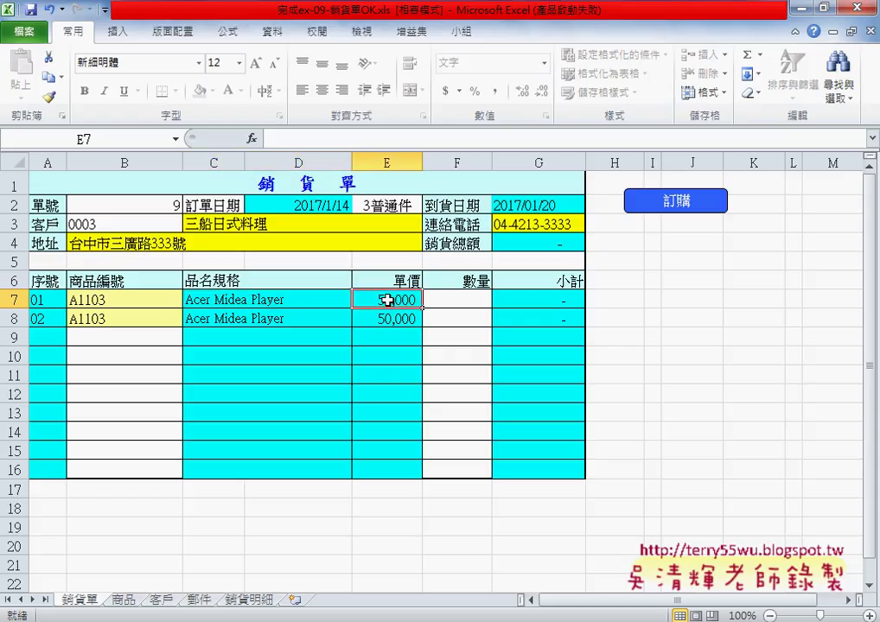
left_click_drag(173, 300, 379, 299)
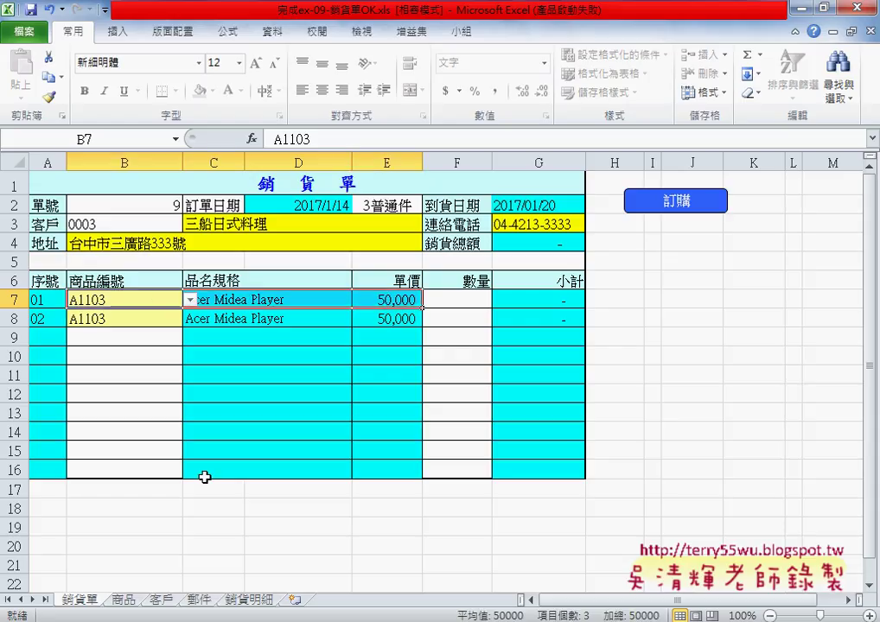
left_click(126, 598)
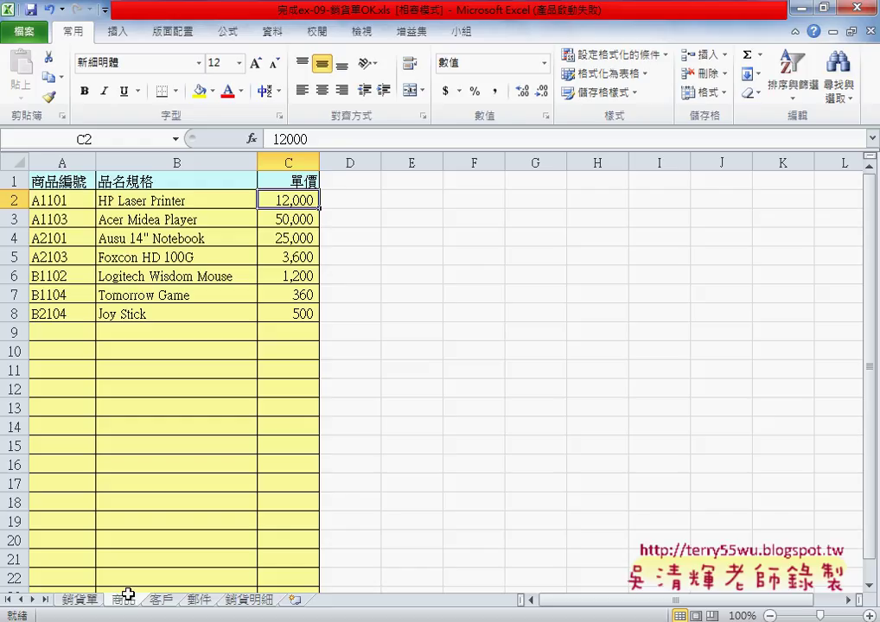
left_click(63, 199)
left_click(311, 201)
left_click(80, 598)
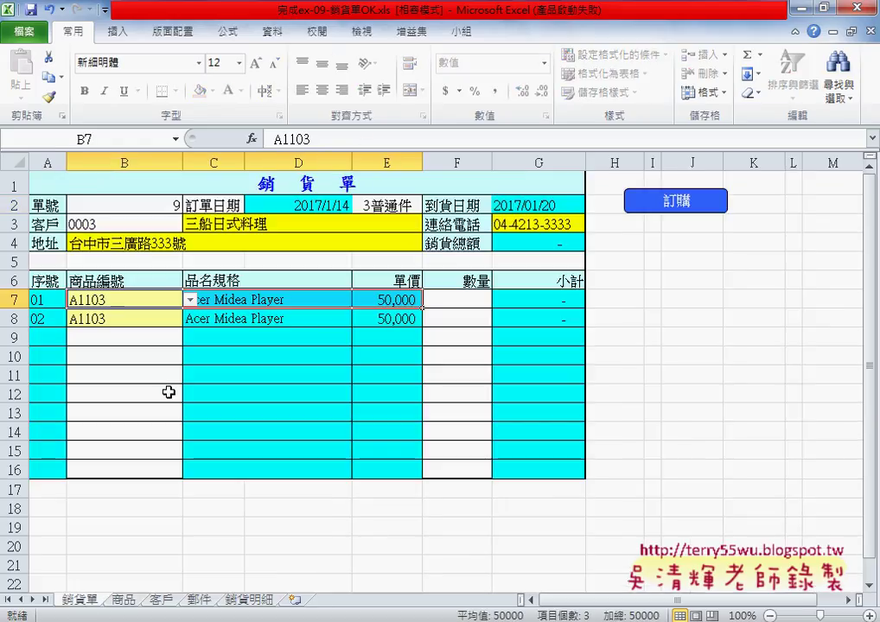
left_click(45, 299)
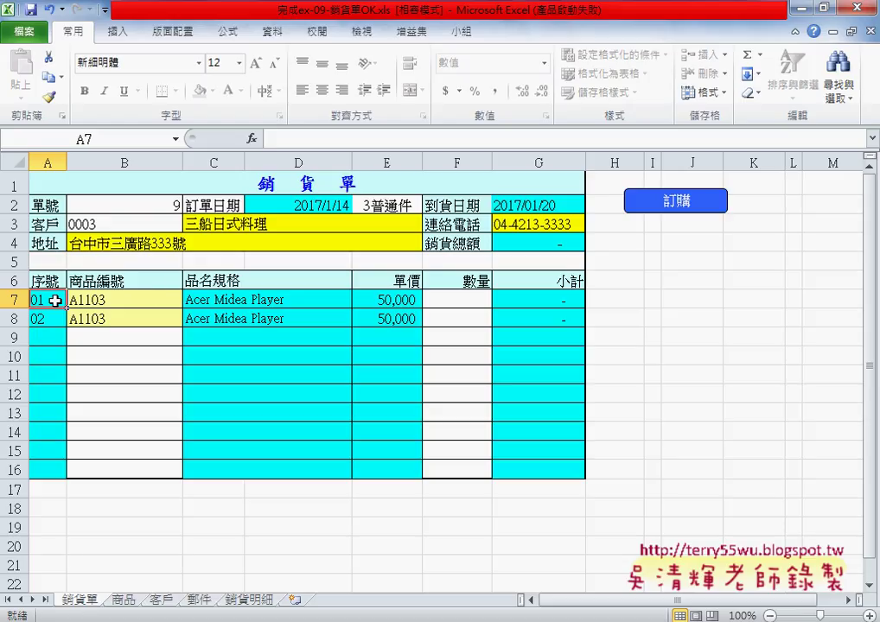
- Choose quantity 3 in F7 and 2 in F8, then check the 250,000 total in G4
left_click(463, 299)
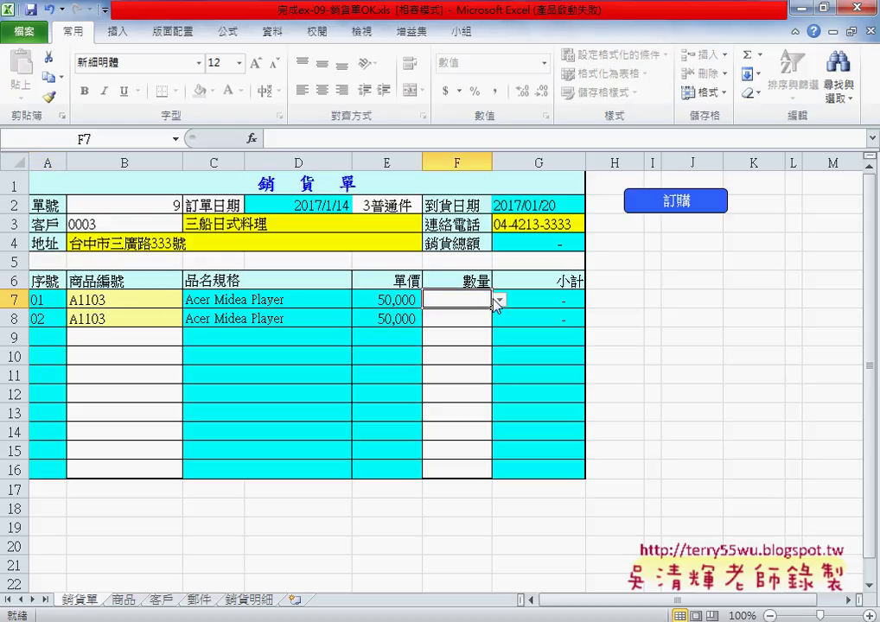
left_click(498, 299)
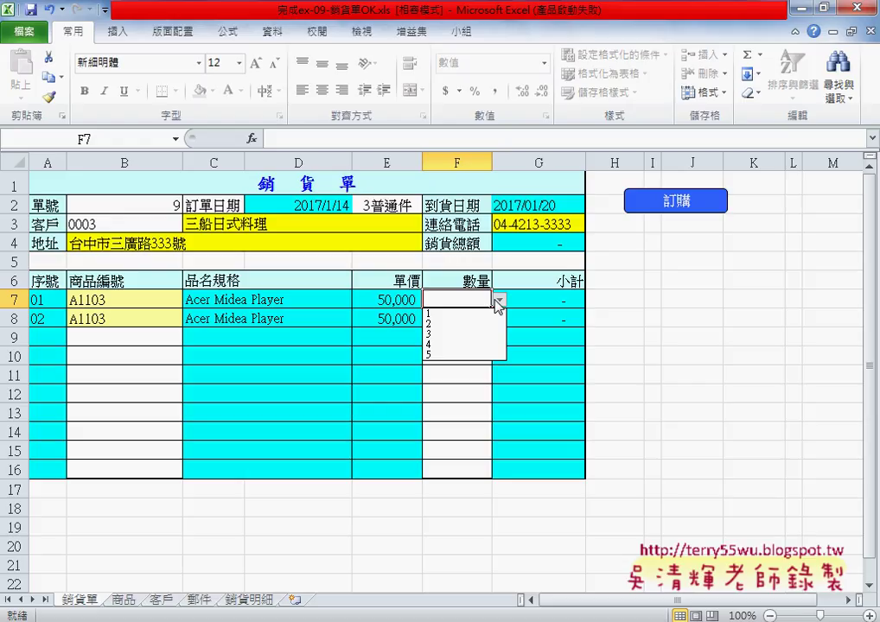
left_click(492, 334)
left_click(464, 318)
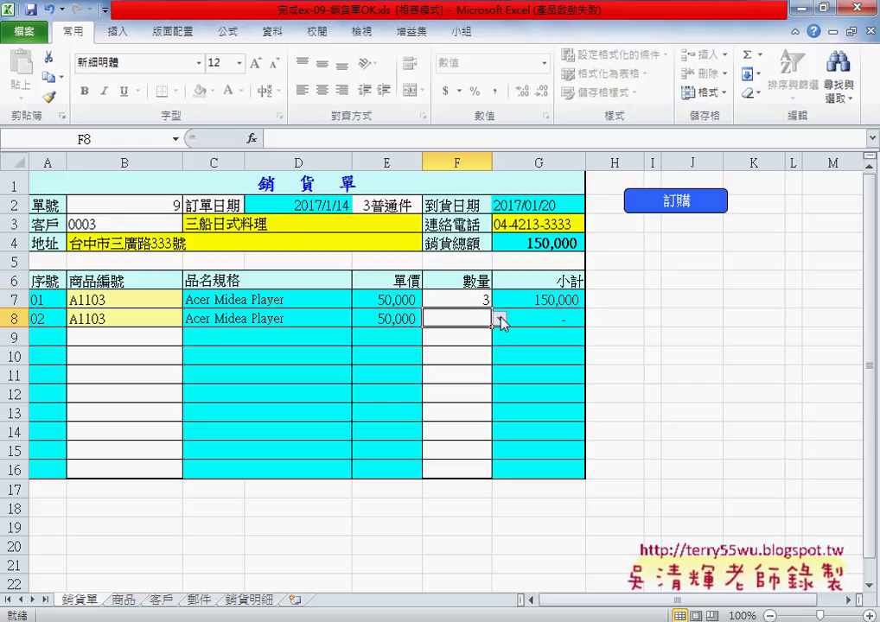
left_click(499, 320)
left_click(481, 346)
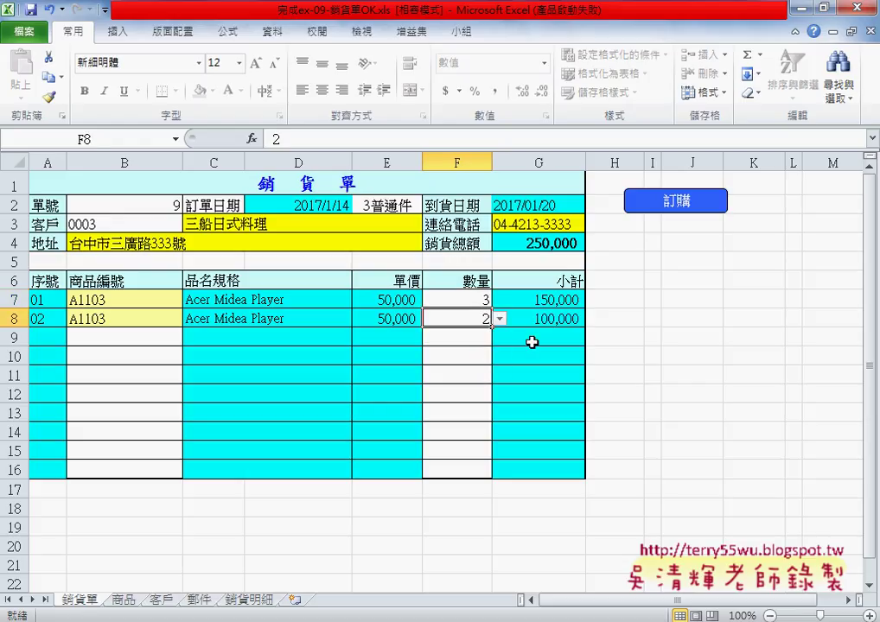
left_click_drag(568, 320, 565, 300)
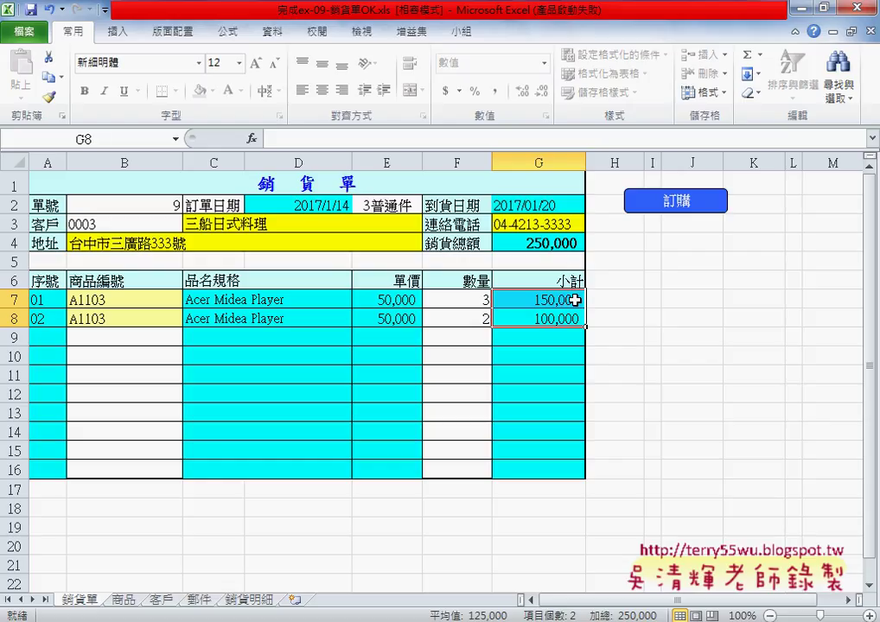
left_click(552, 243)
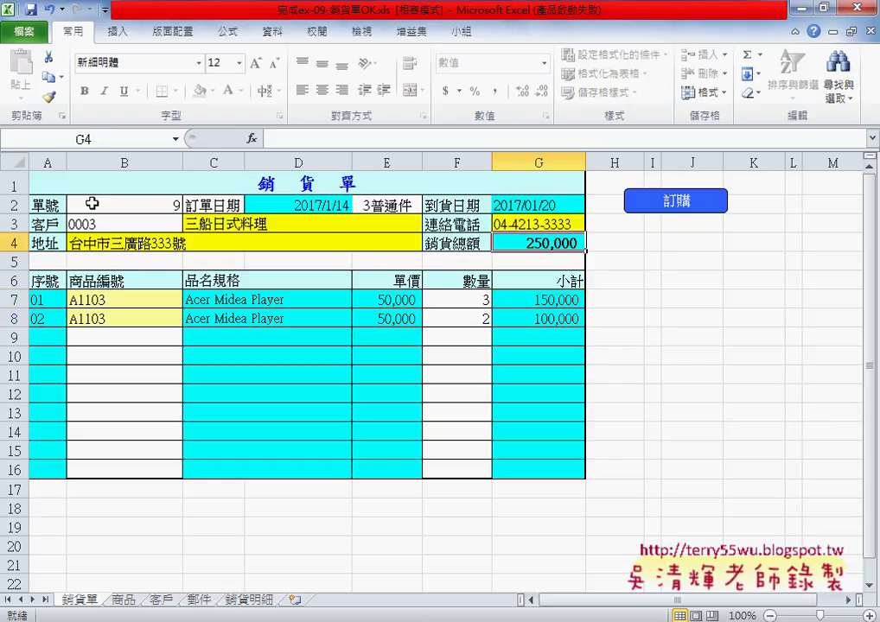
- Compare the order 9 header block B2:G4 with row 9 on the 銷貨明細 sheet
left_click_drag(69, 204, 544, 233)
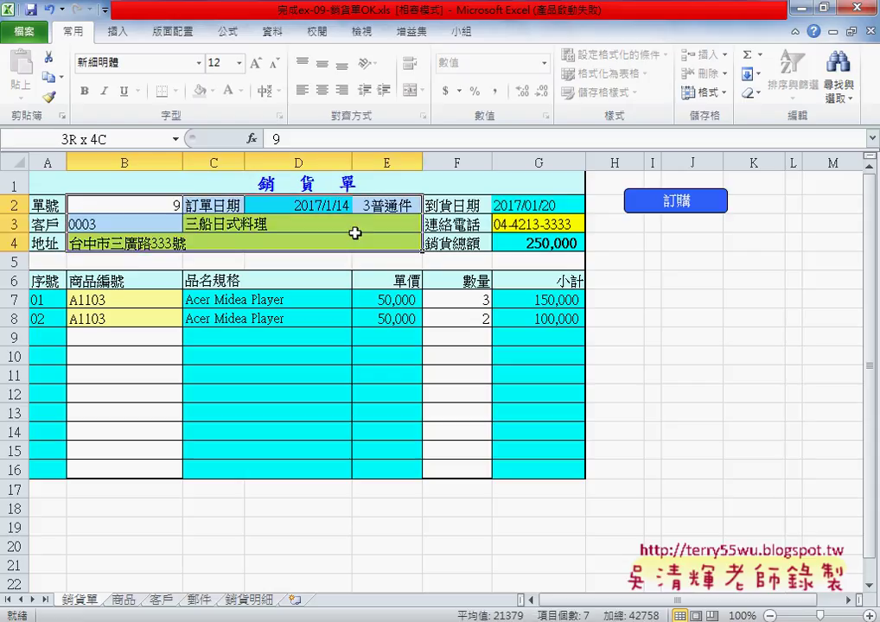
left_click(251, 599)
left_click_drag(61, 332, 648, 337)
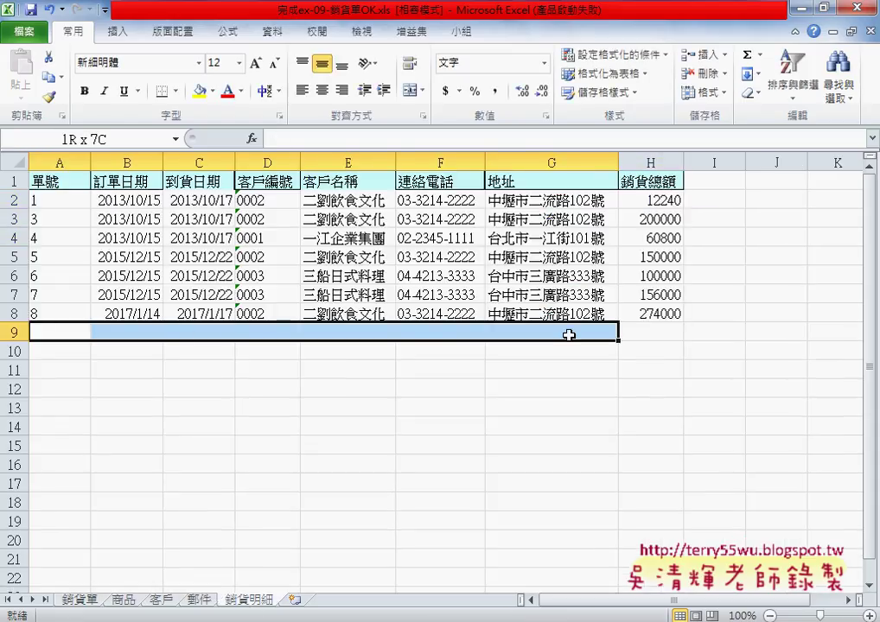
left_click(78, 599)
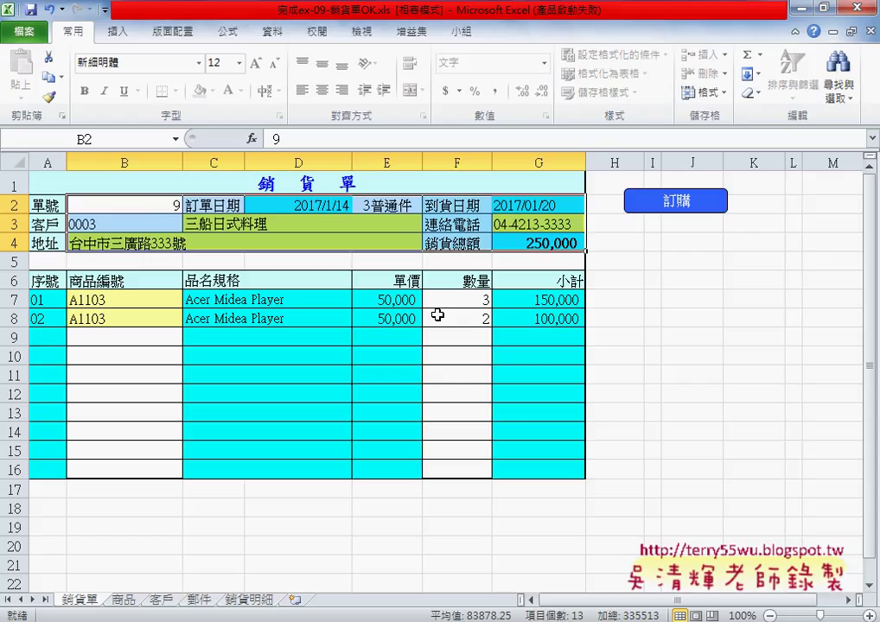
left_click(146, 203)
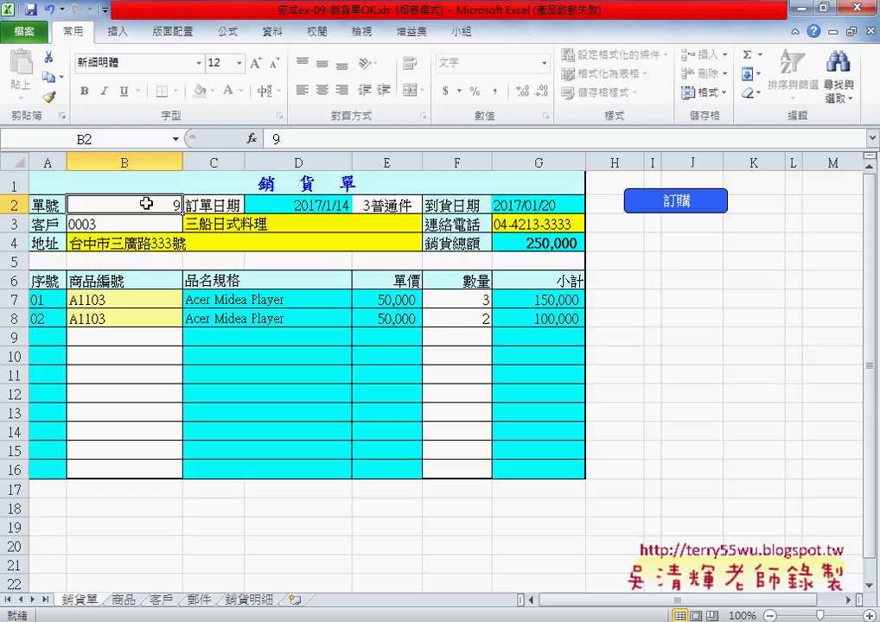
- Record order 9 into the 銷貨明細 sheet, verify the new record, and return to 銷貨單
left_click(672, 207)
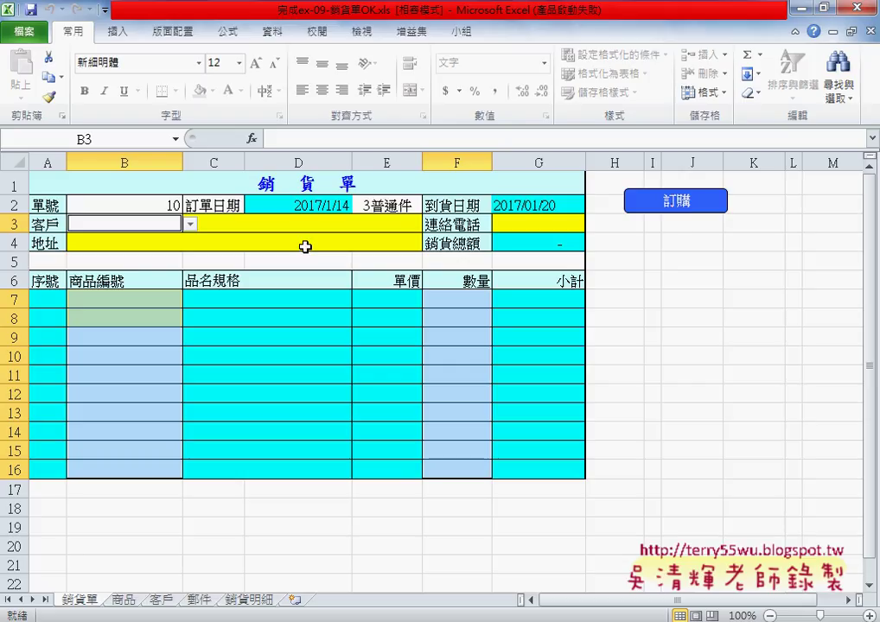
left_click(248, 599)
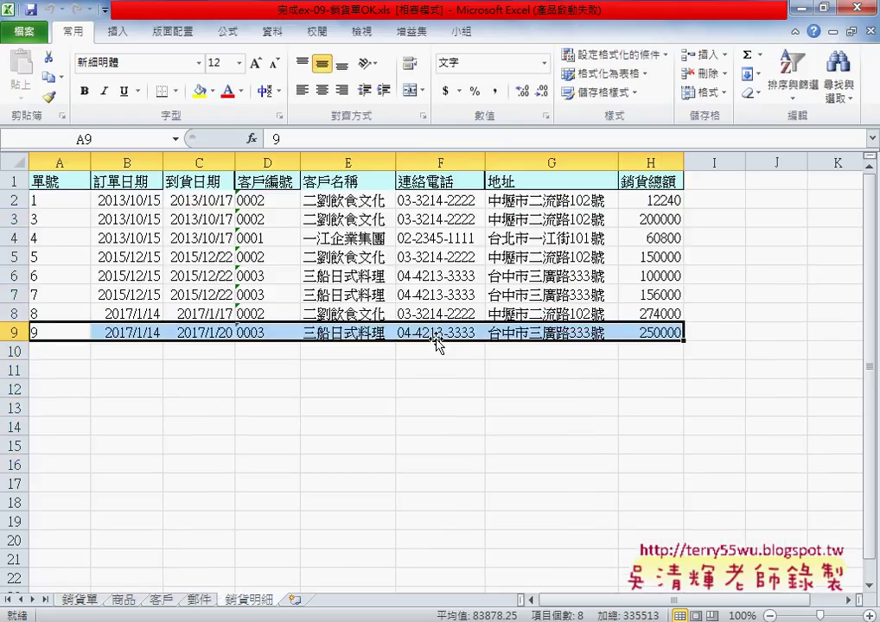
left_click(81, 600)
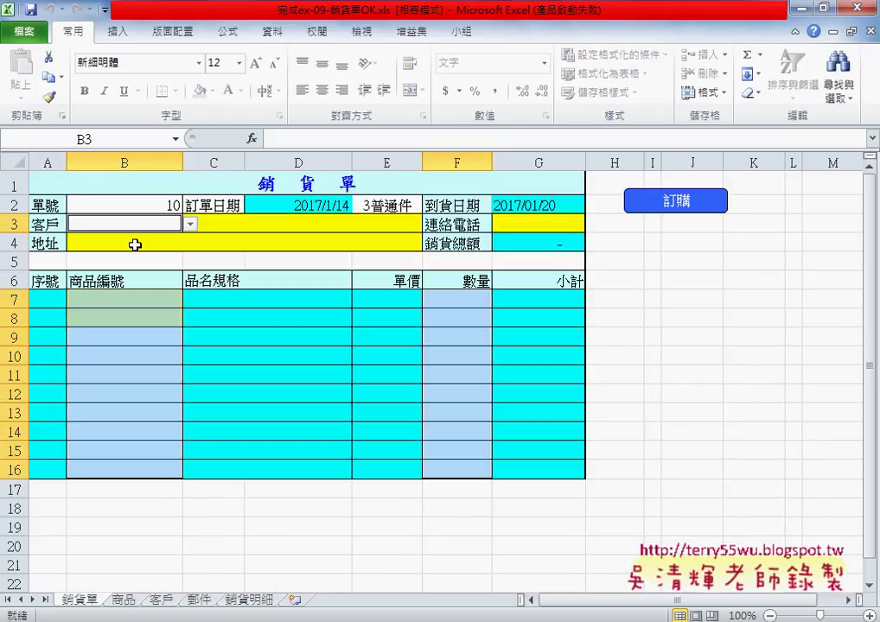
- Highlight the new order number 10 in B2 with a pen circle, then clear the annotation
left_click(141, 205)
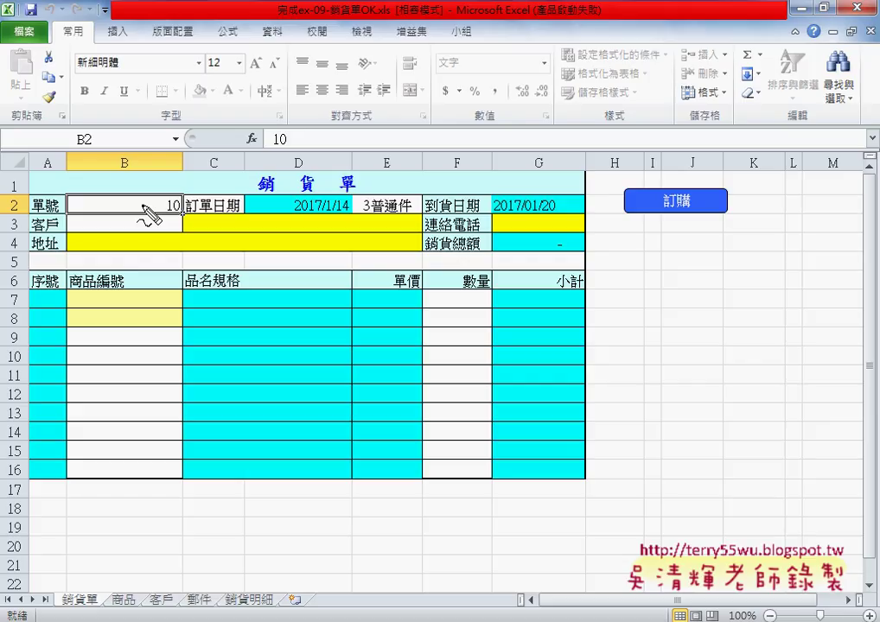
left_click_drag(176, 216, 173, 221)
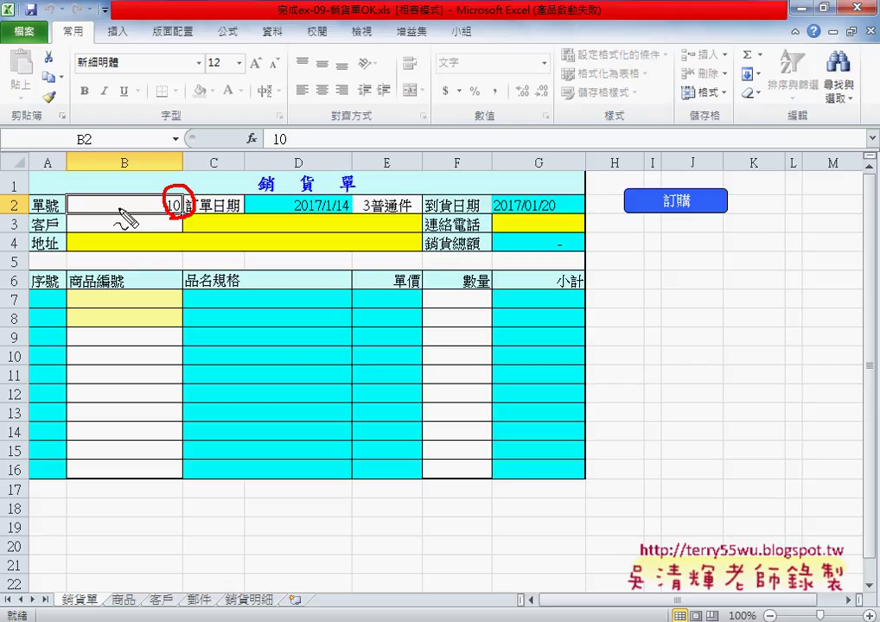
key("Escape")
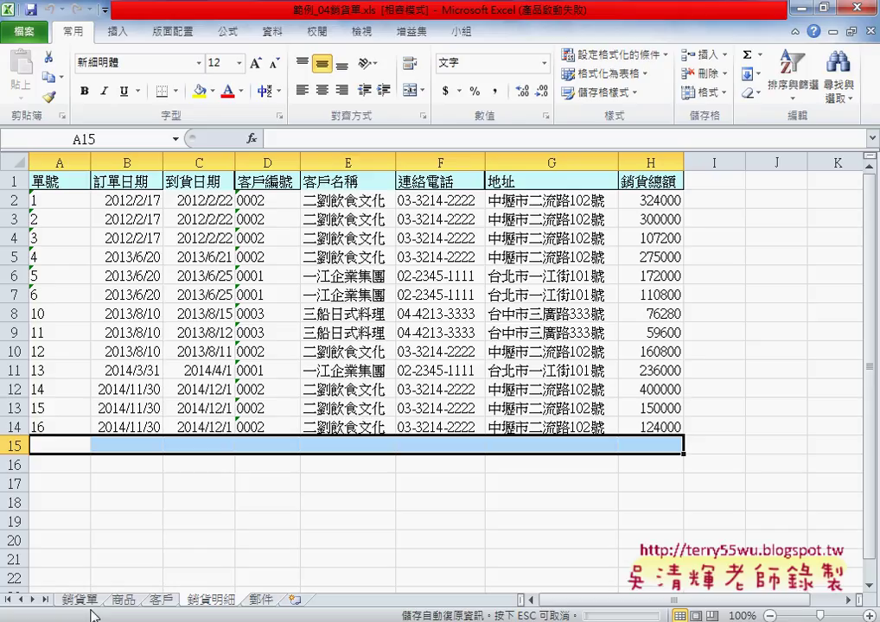
- Insert =TODAY() into order date cell D2 on 銷貨單 so it shows 2017/1/14
left_click(81, 600)
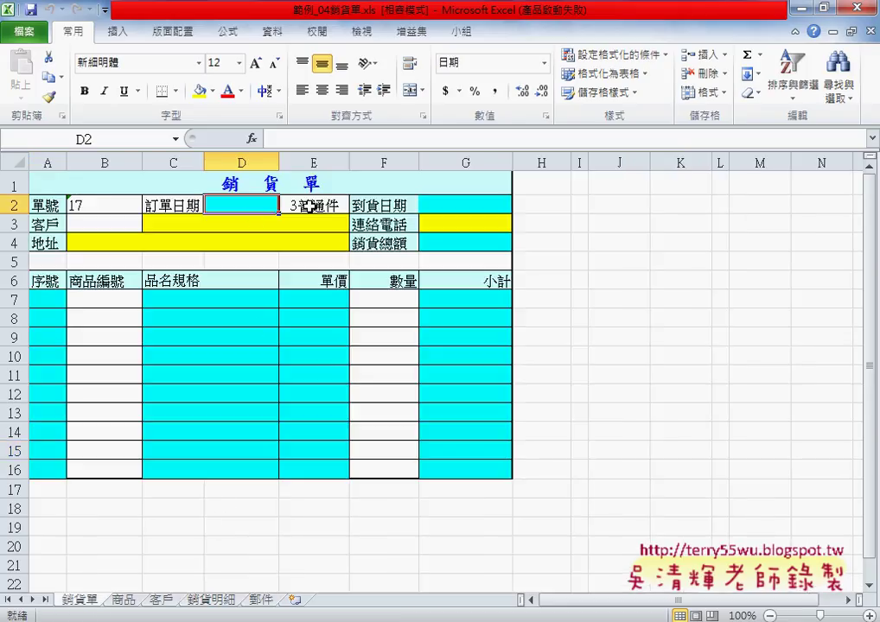
left_click(454, 206)
left_click(253, 208)
left_click(176, 207)
left_click(244, 205)
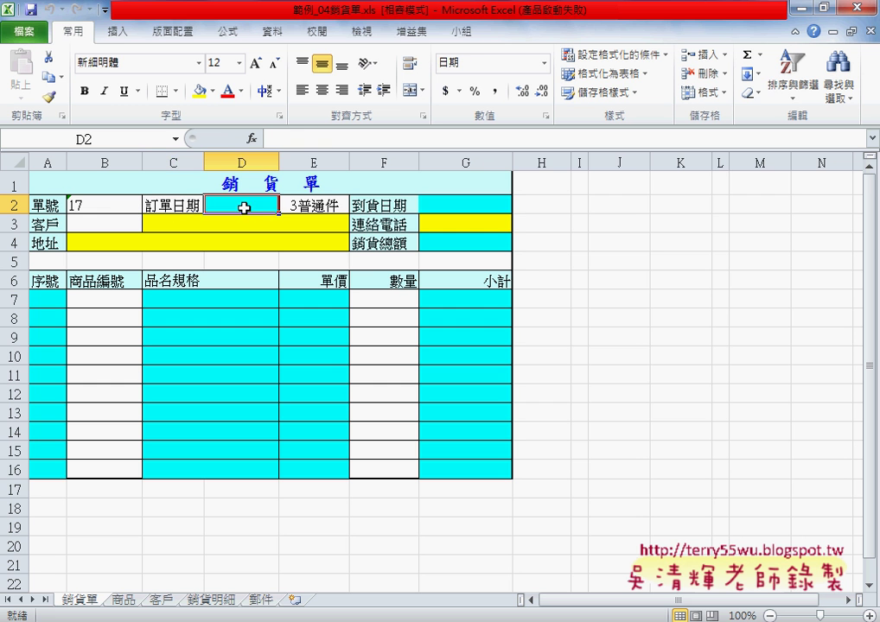
left_click(259, 140)
left_click_drag(462, 177, 631, 138)
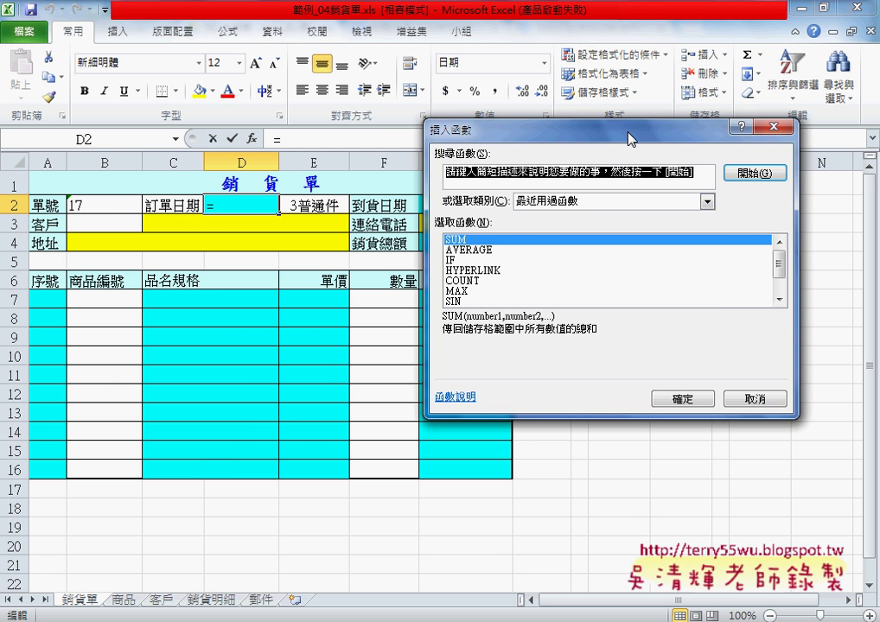
left_click(594, 205)
left_click(594, 253)
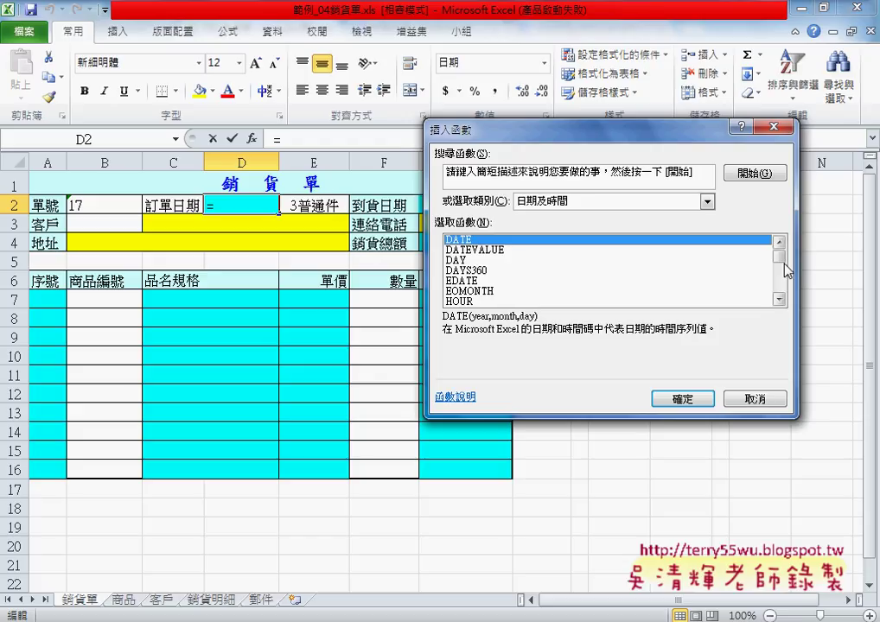
left_click_drag(786, 269, 780, 280)
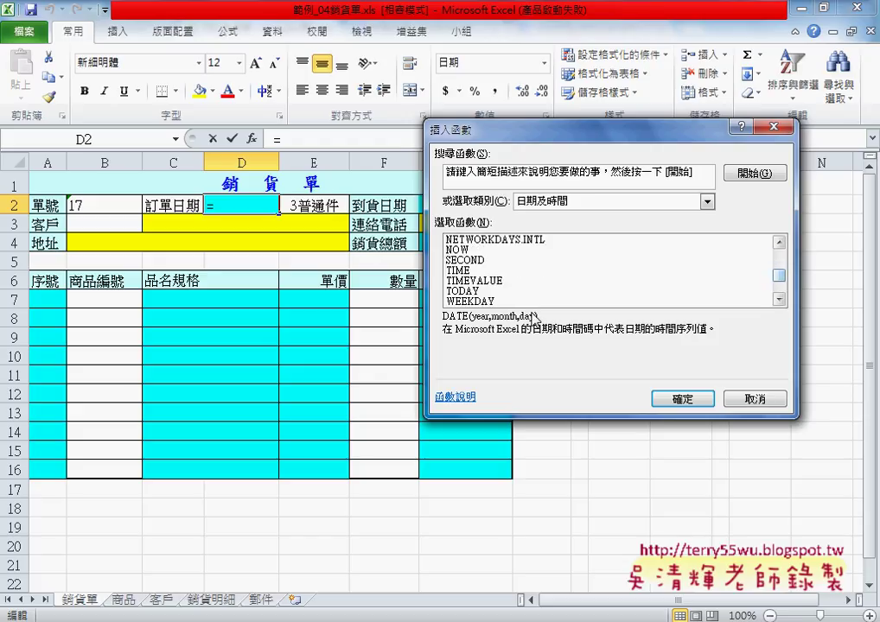
left_click(462, 292)
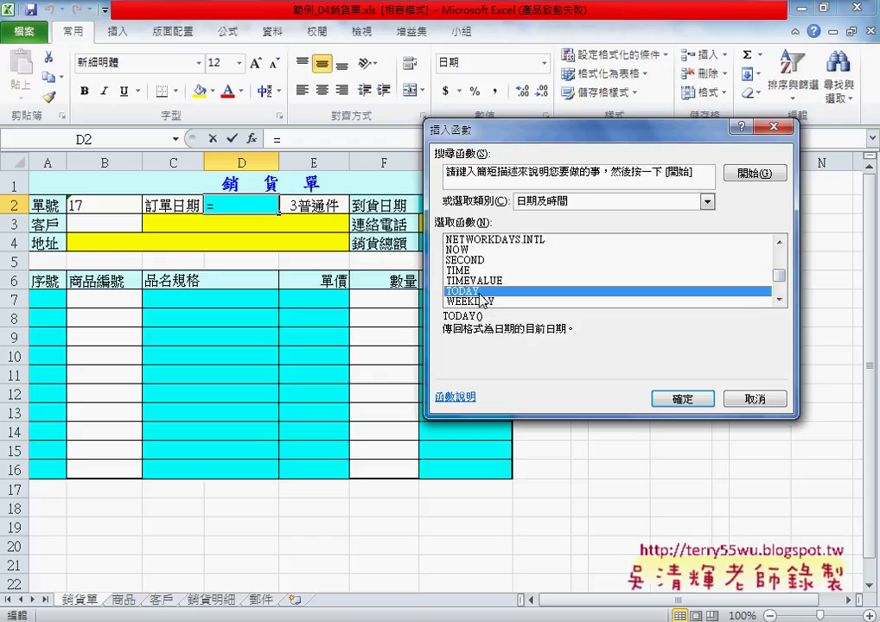
left_click(663, 400)
left_click(627, 311)
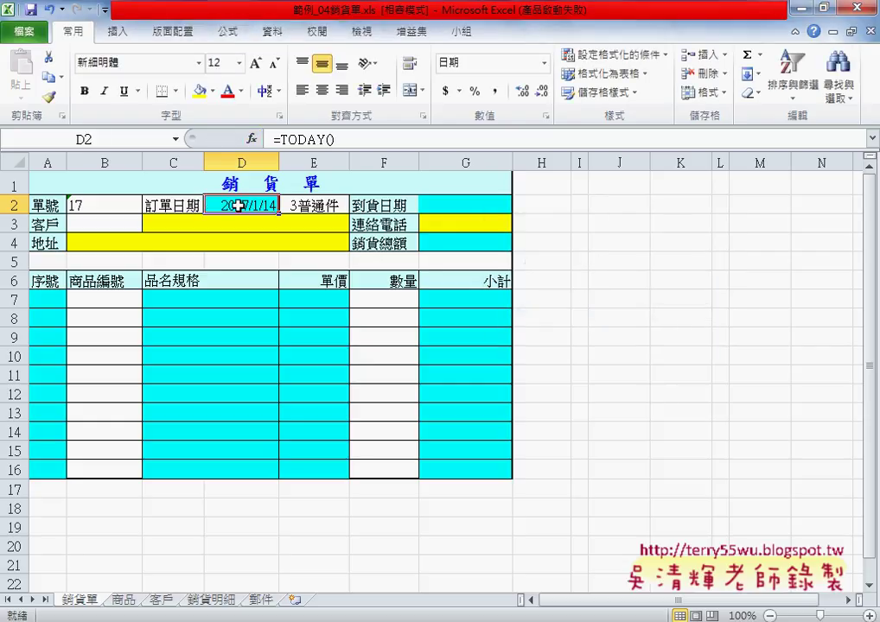
left_click(455, 203)
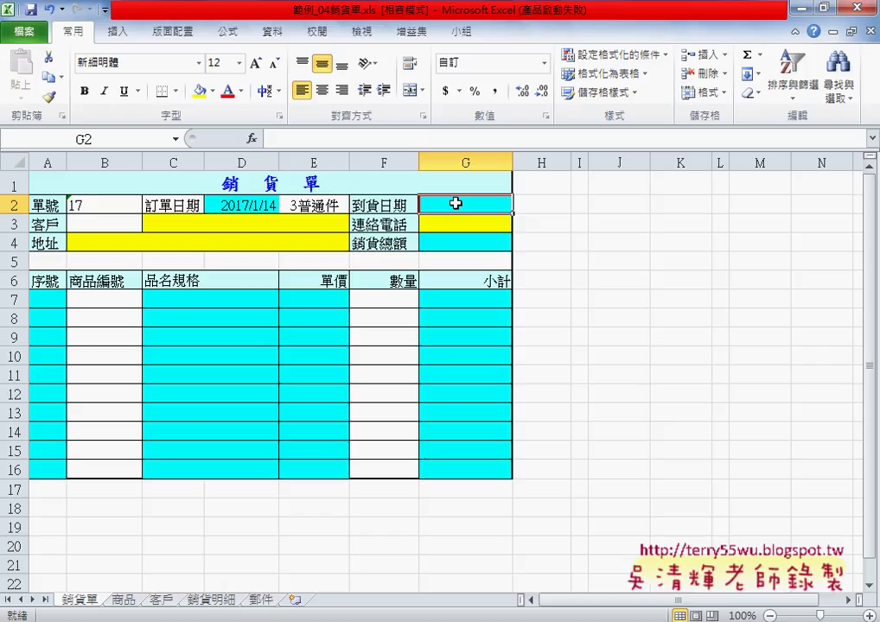
left_click(245, 205)
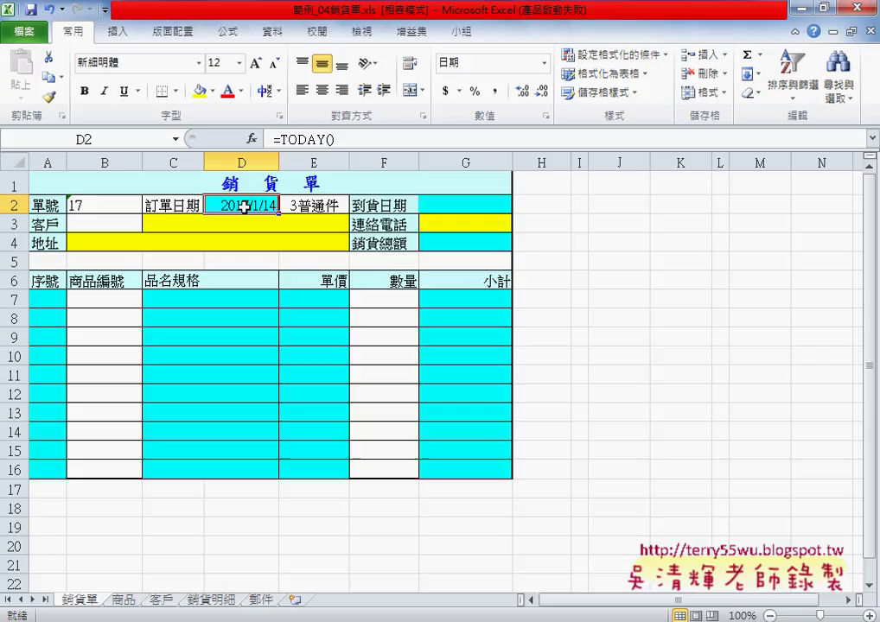
left_click(323, 203)
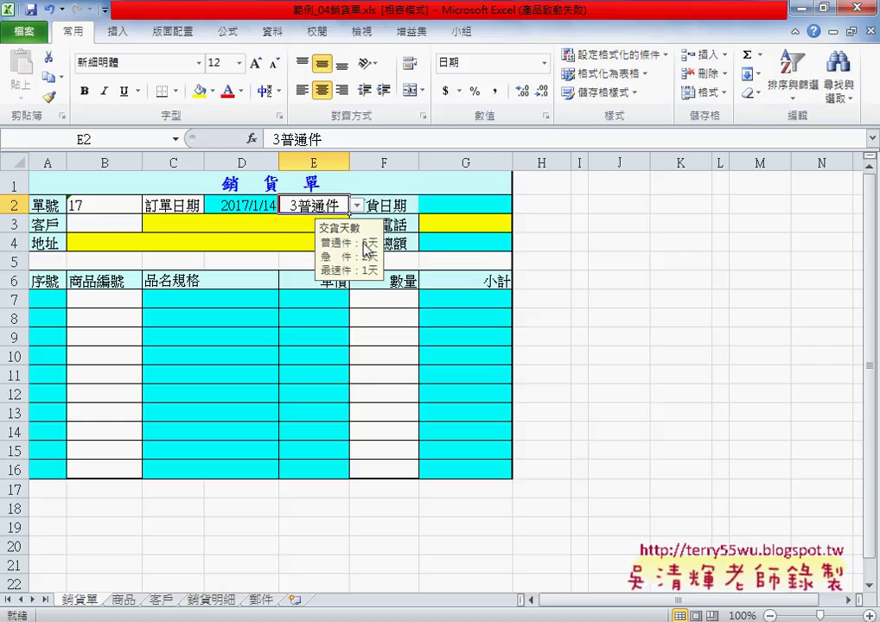
left_click(262, 602)
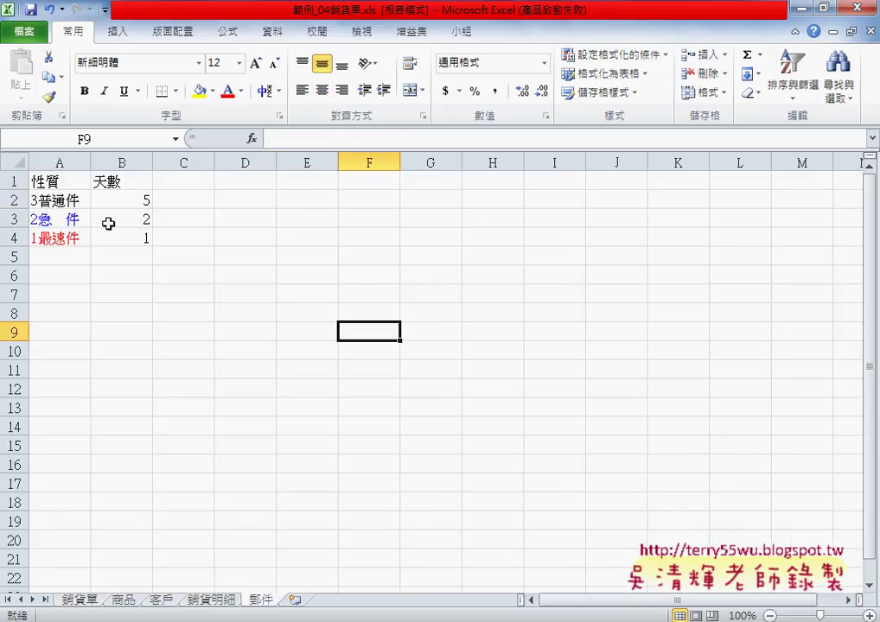
left_click_drag(52, 200, 117, 233)
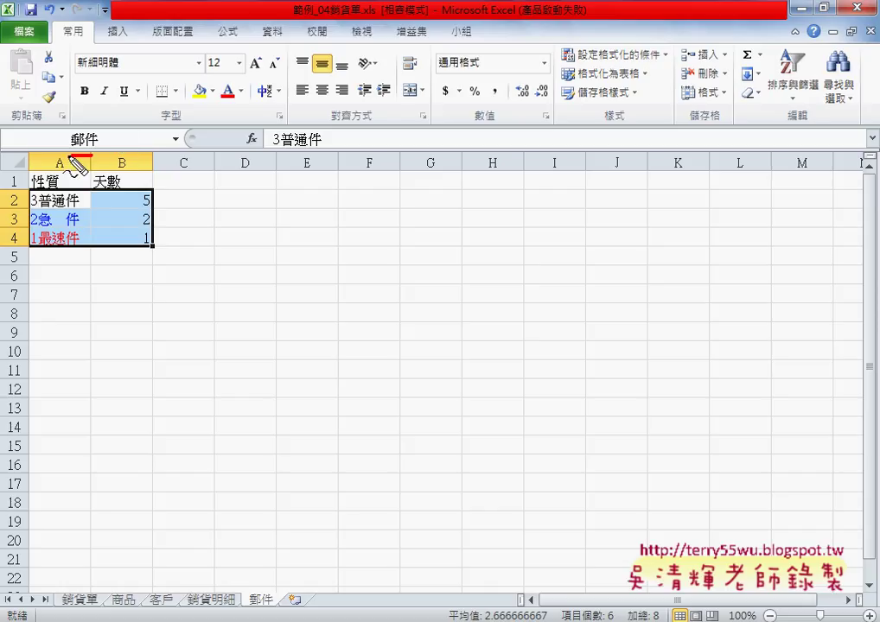
left_click_drag(74, 125, 96, 124)
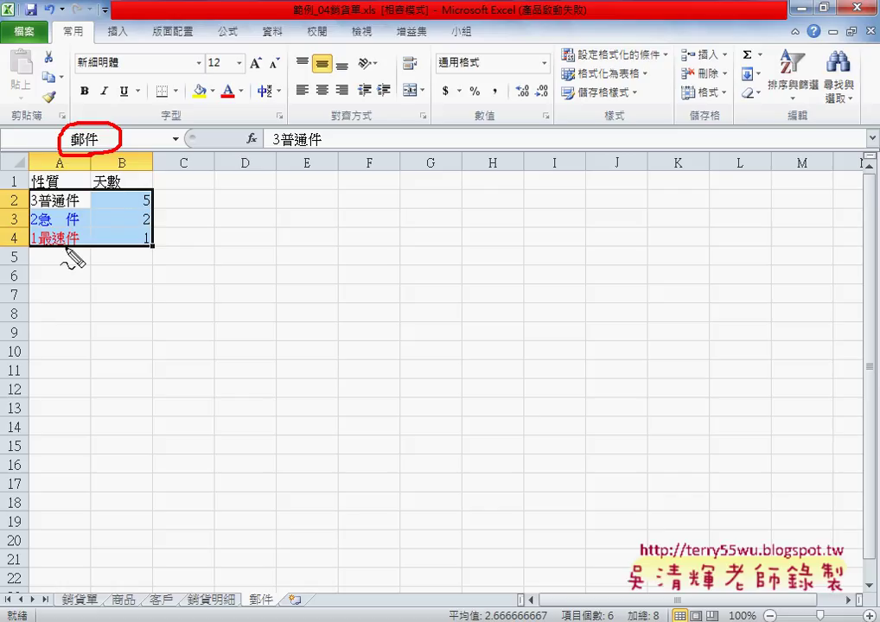
left_click_drag(67, 192, 52, 259)
left_click_drag(5, 134, 45, 170)
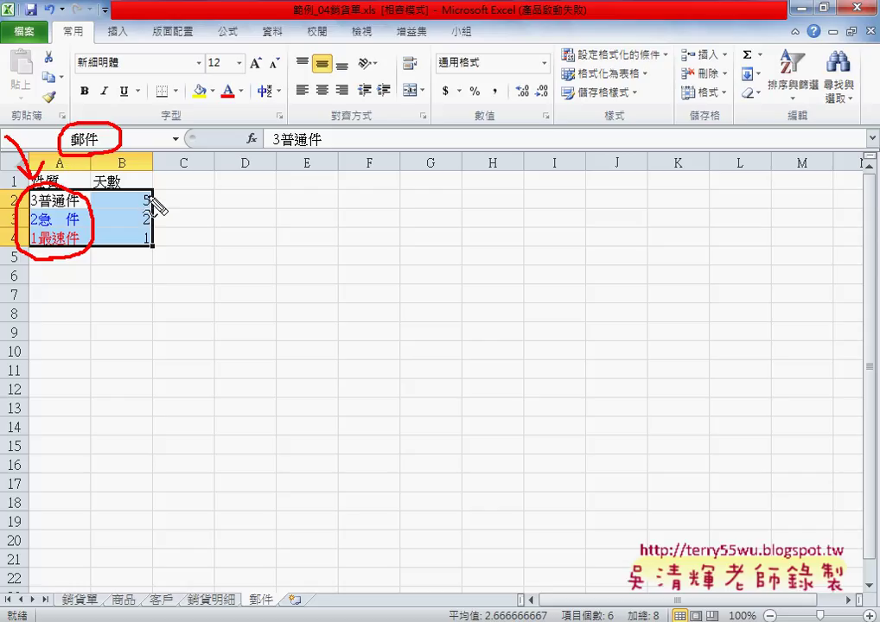
mouse_move(142, 208)
left_mouse_down()
mouse_move(155, 205)
mouse_move(152, 227)
left_mouse_up()
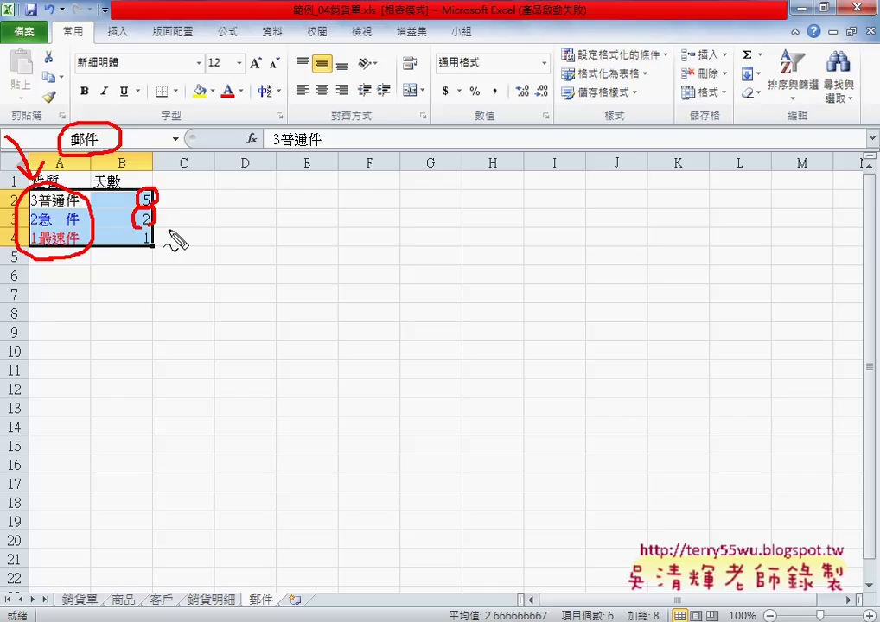
left_click_drag(147, 233, 148, 255)
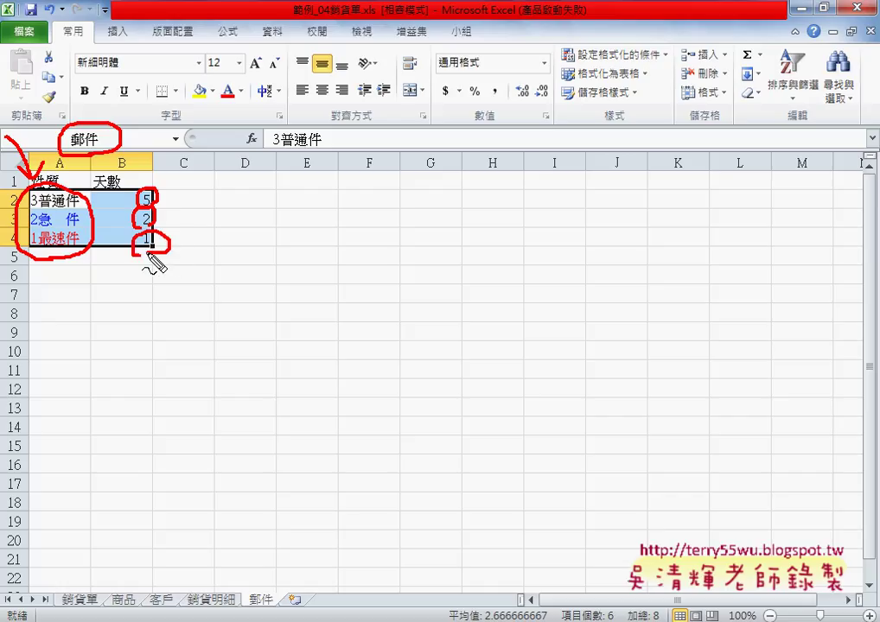
key("Escape")
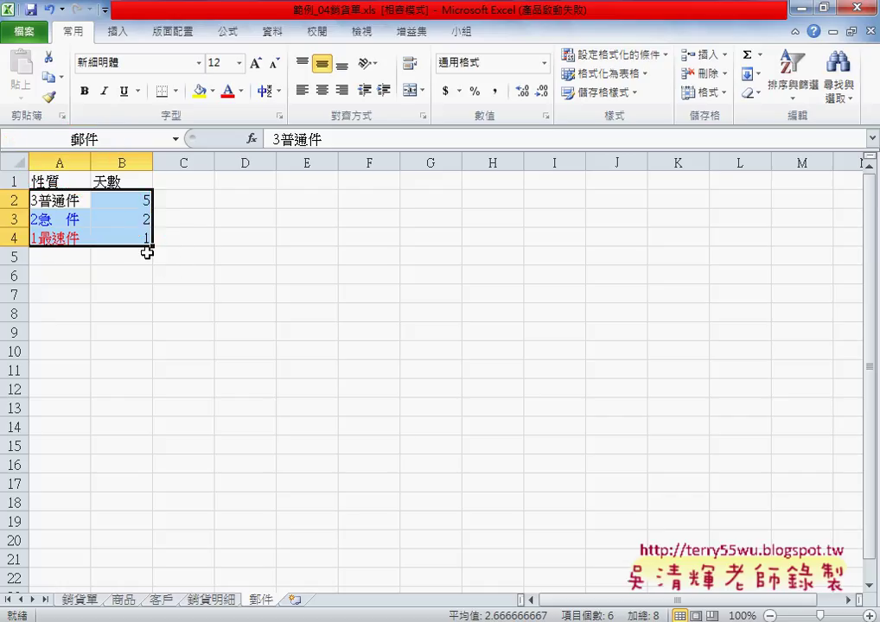
left_click(79, 599)
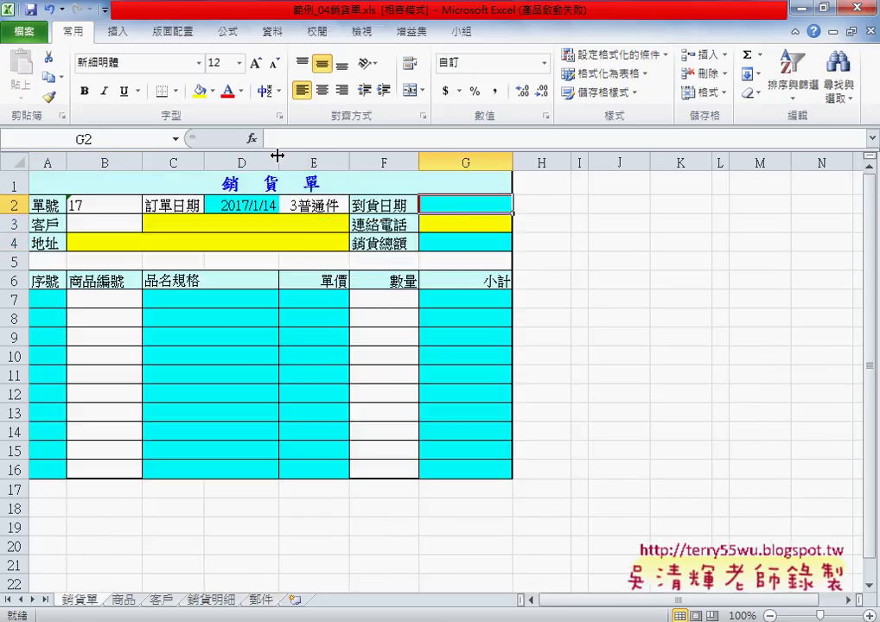
- Try inserting a VLOOKUP function into G2, then cancel it
left_click(252, 138)
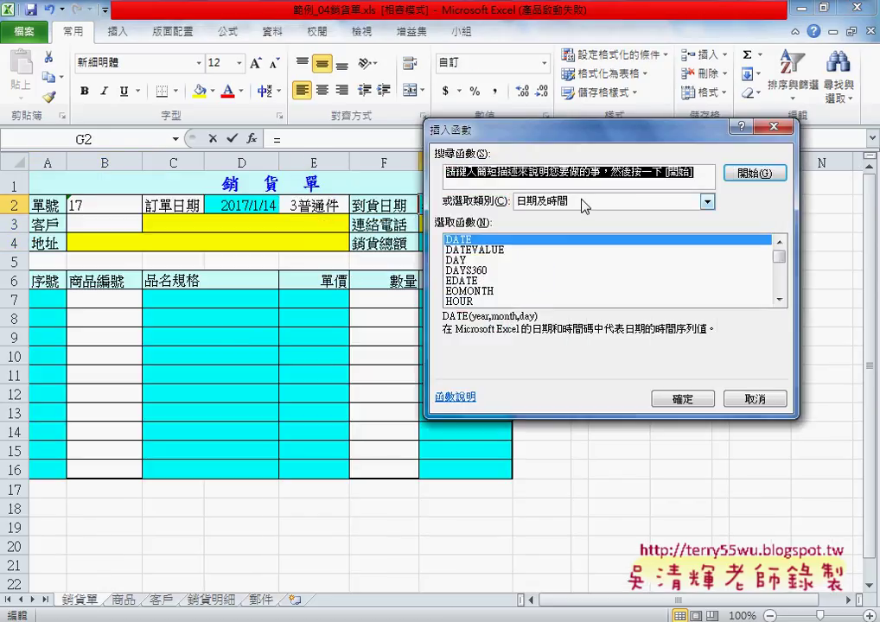
left_click(707, 201)
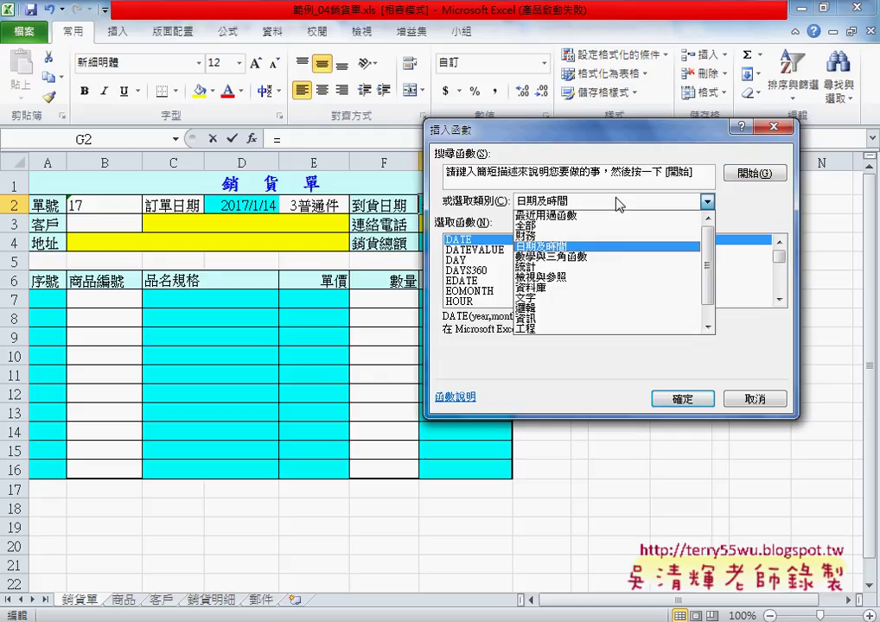
left_click(611, 277)
left_click_drag(778, 257, 778, 282)
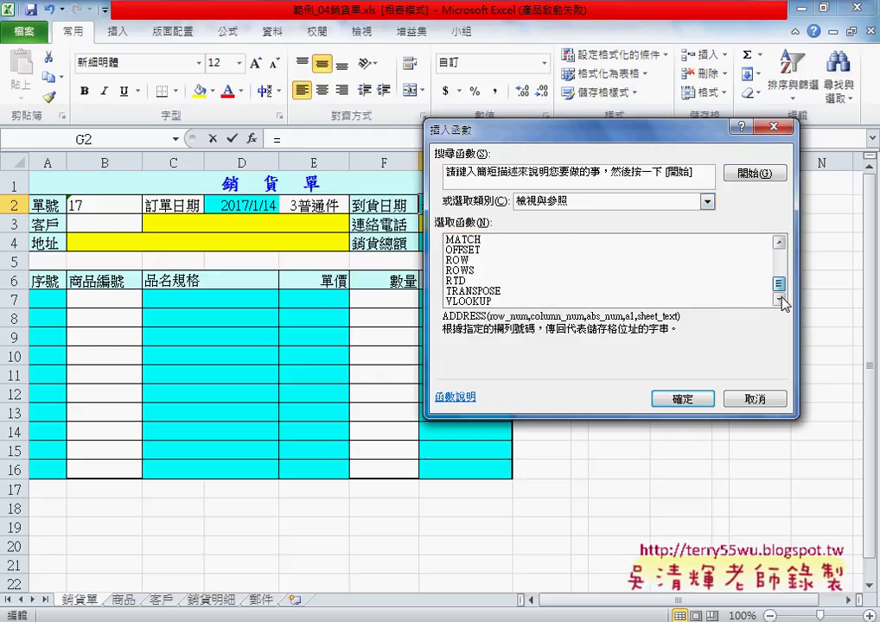
left_click(510, 302)
left_click(682, 399)
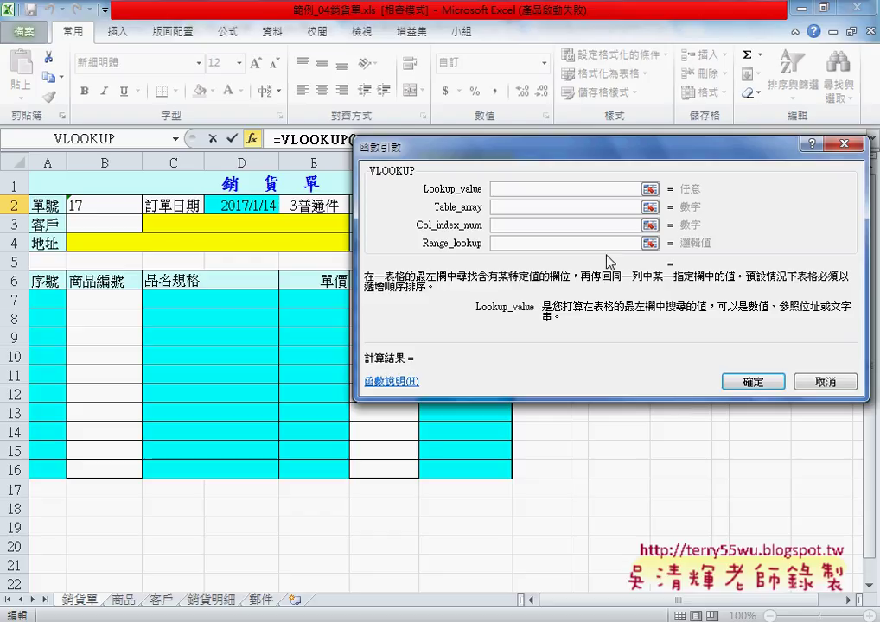
left_click(824, 382)
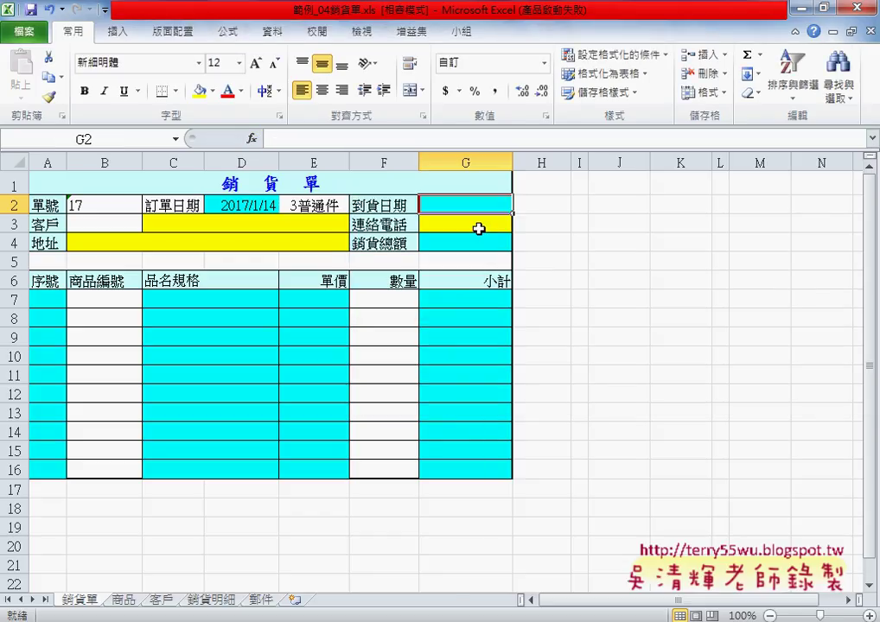
- Begin G2's formula as =D2+ and add a VLOOKUP function to it
left_click(288, 141)
type("=")
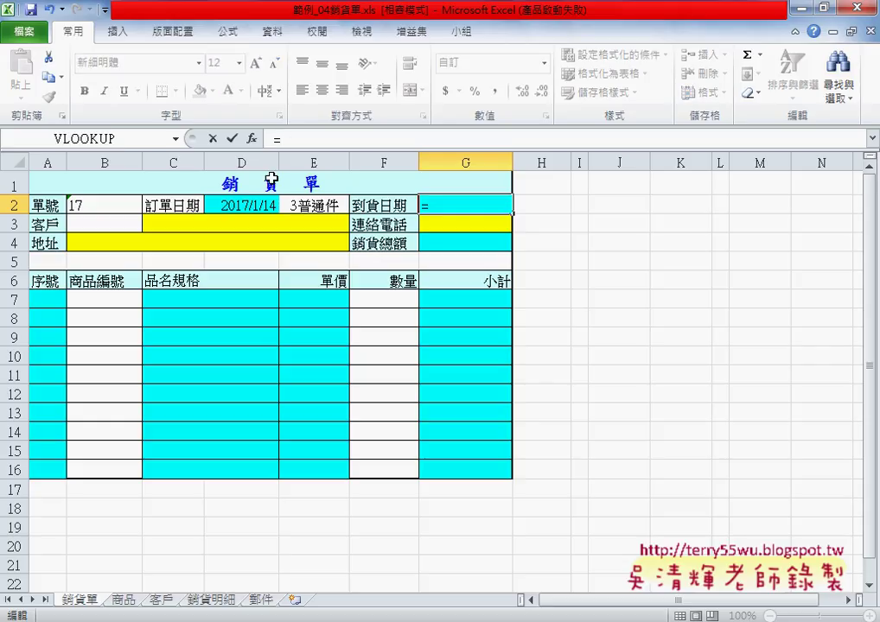
left_click(267, 205)
type("+")
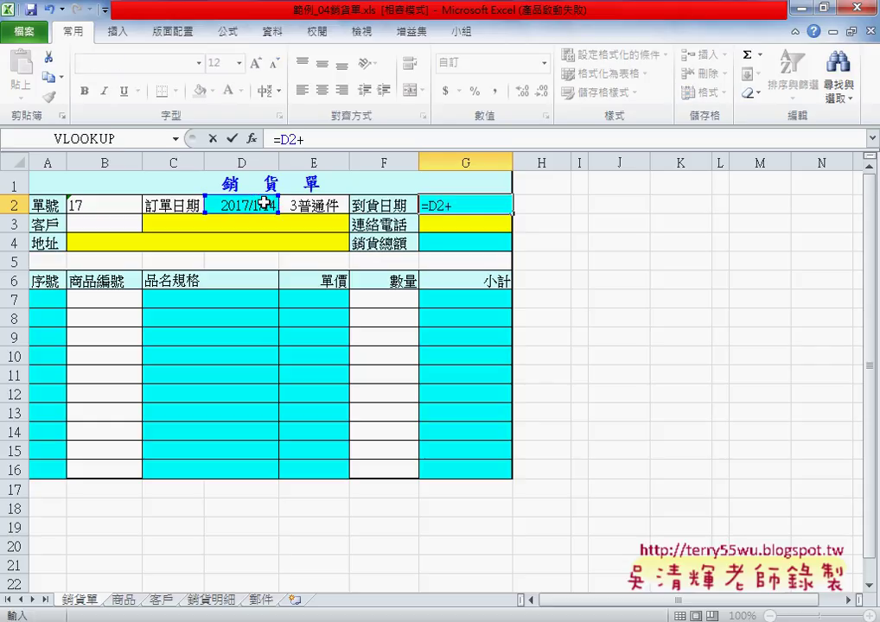
left_click(252, 139)
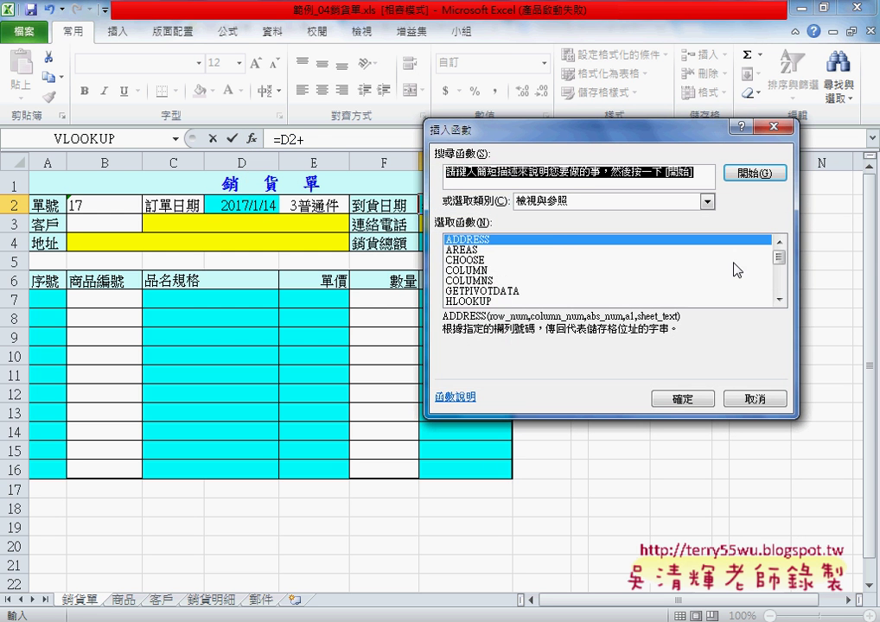
scroll(778, 294, "down", 4)
double_click(484, 301)
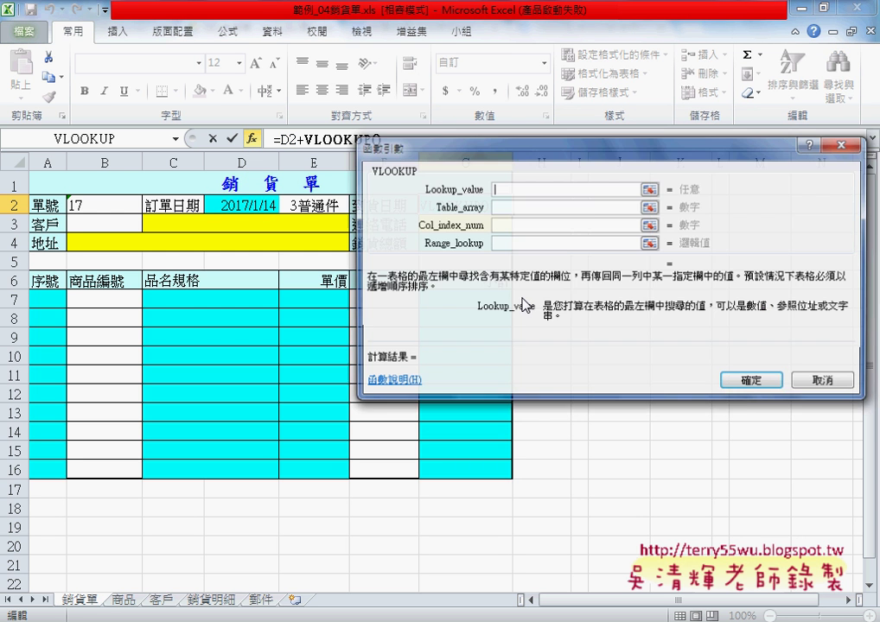
left_click_drag(497, 154, 393, 286)
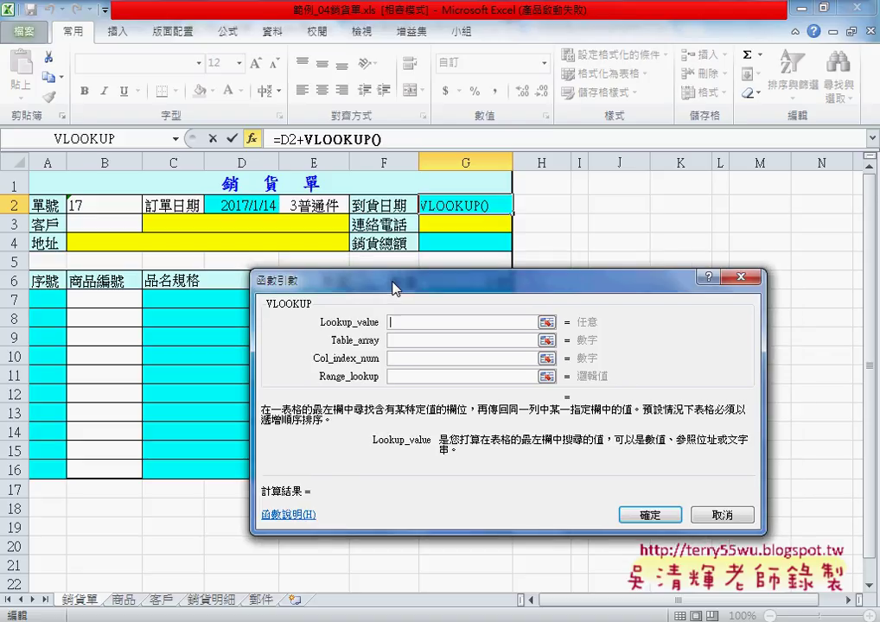
- Set VLOOKUP's lookup value to E2 and its table to the 郵件 named range
left_click(312, 204)
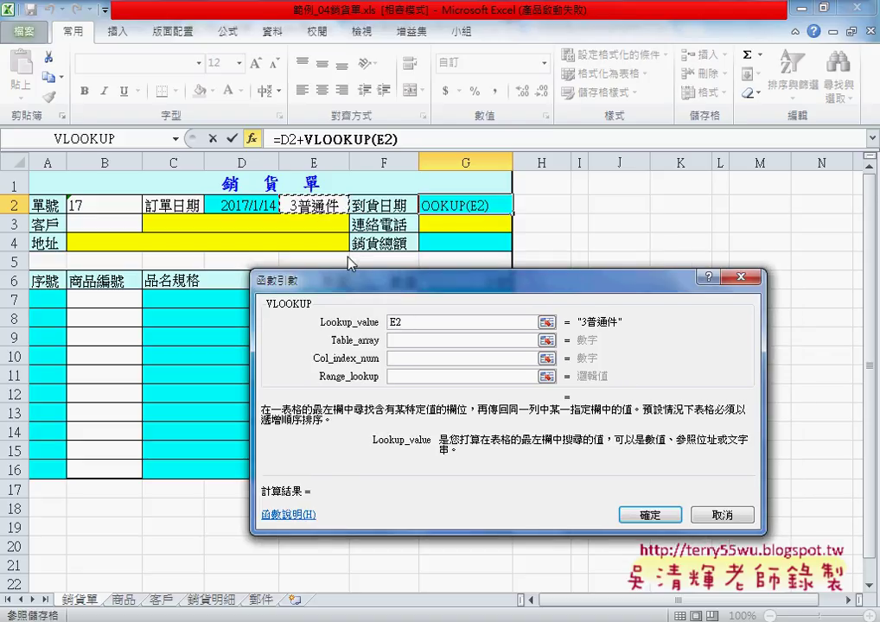
left_click(450, 340)
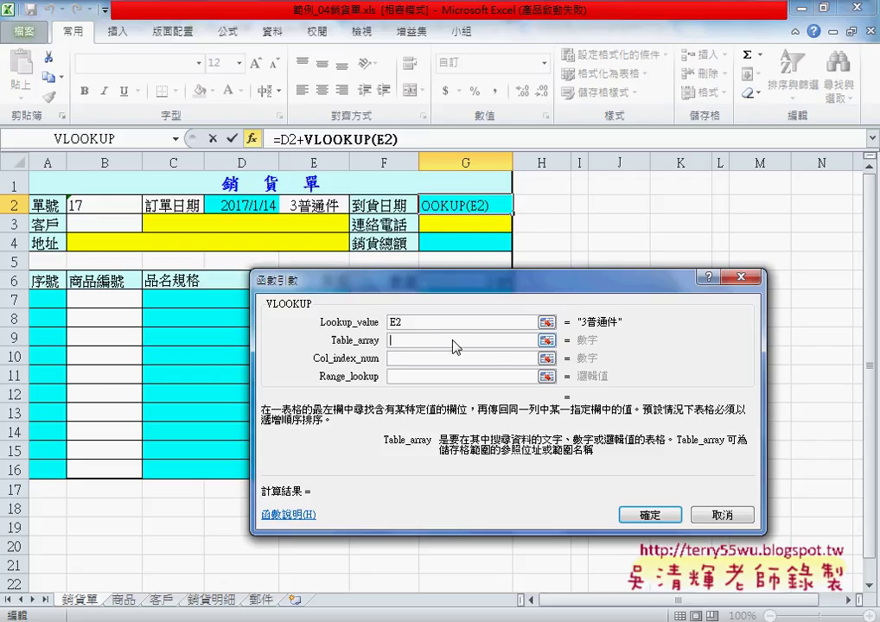
key("F3")
left_click(523, 298)
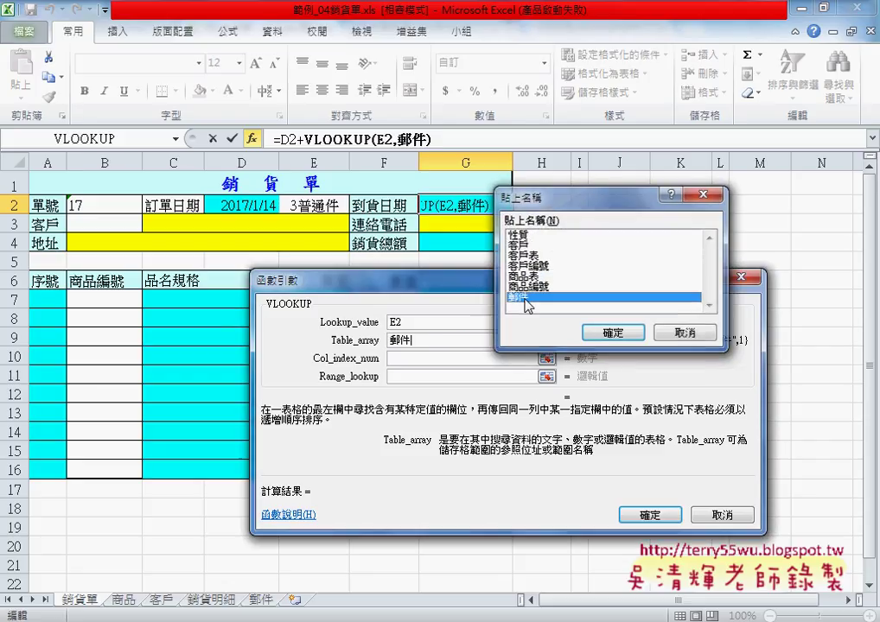
double_click(523, 298)
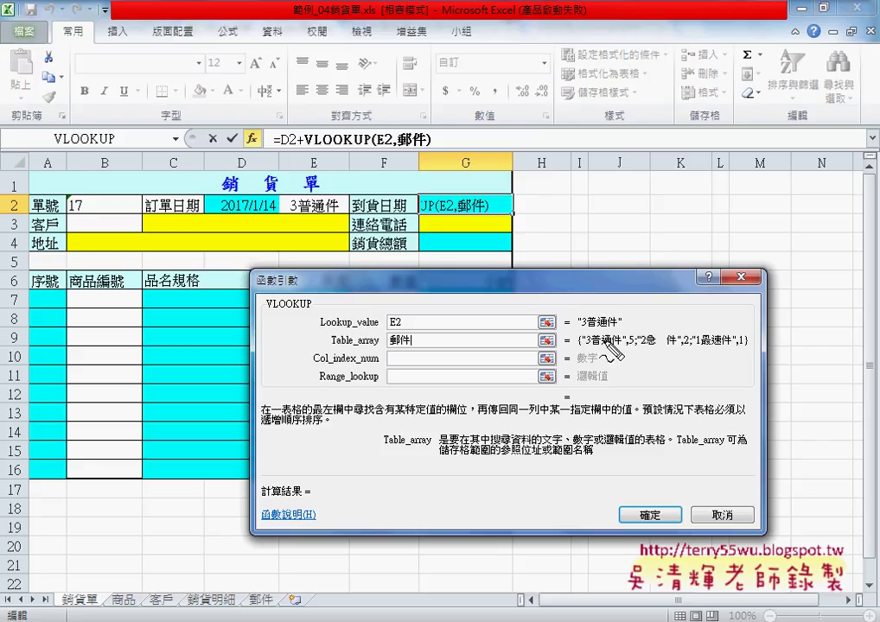
mouse_move(591, 326)
left_mouse_down()
mouse_move(603, 326)
mouse_move(610, 348)
mouse_move(675, 349)
mouse_move(633, 344)
mouse_move(642, 358)
left_mouse_up()
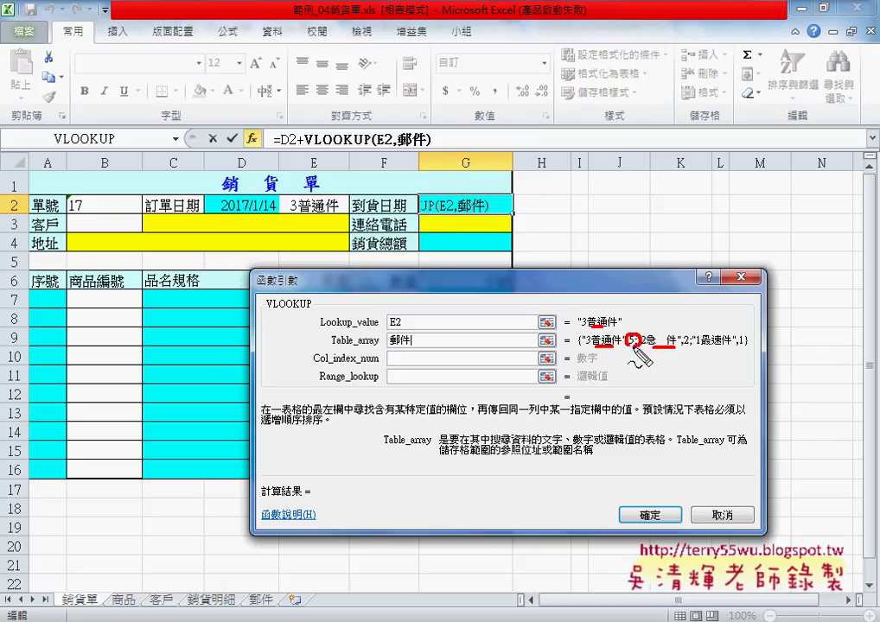
key("Escape")
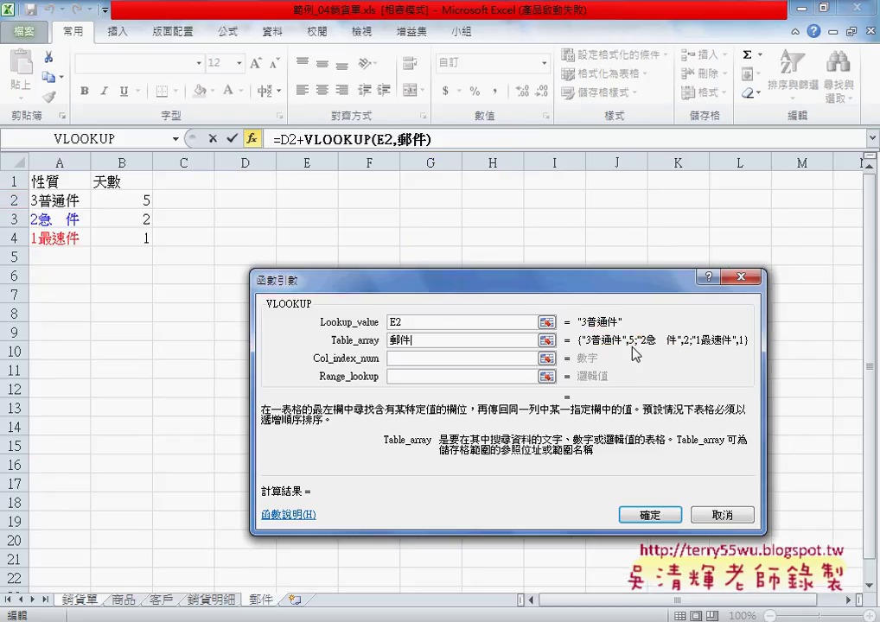
- Enter column index 2 and exact-match 0 as the remaining VLOOKUP arguments
left_click(428, 359)
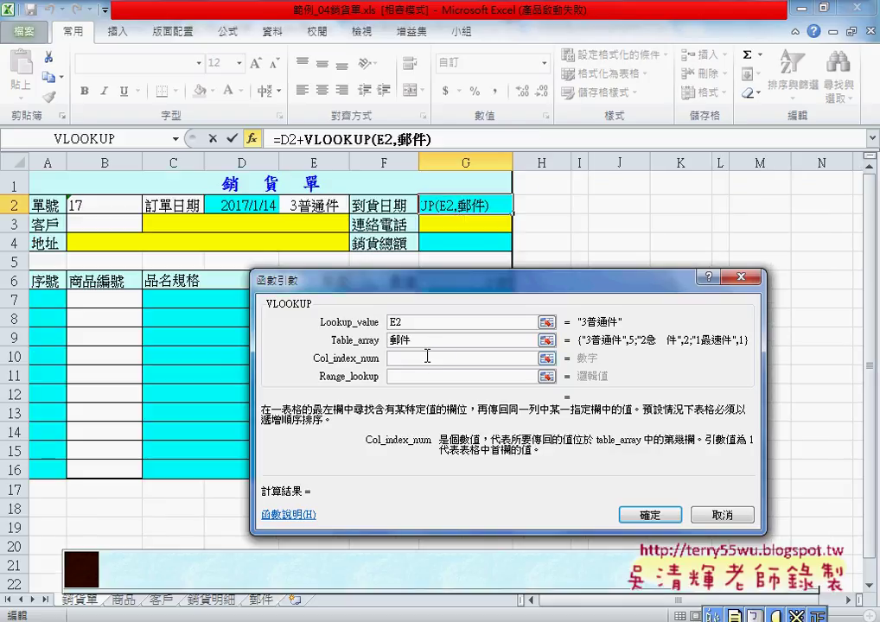
type("2")
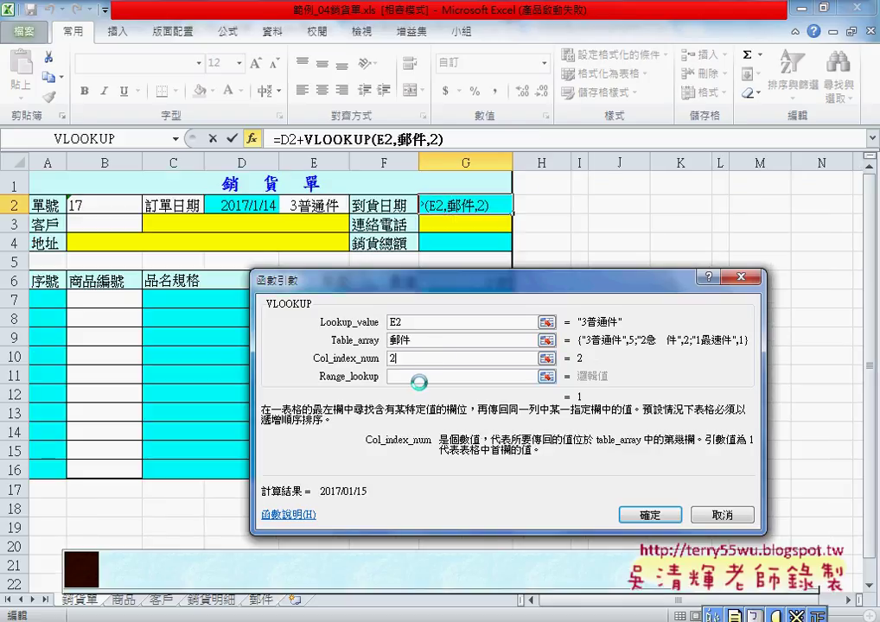
left_click(423, 376)
type("0")
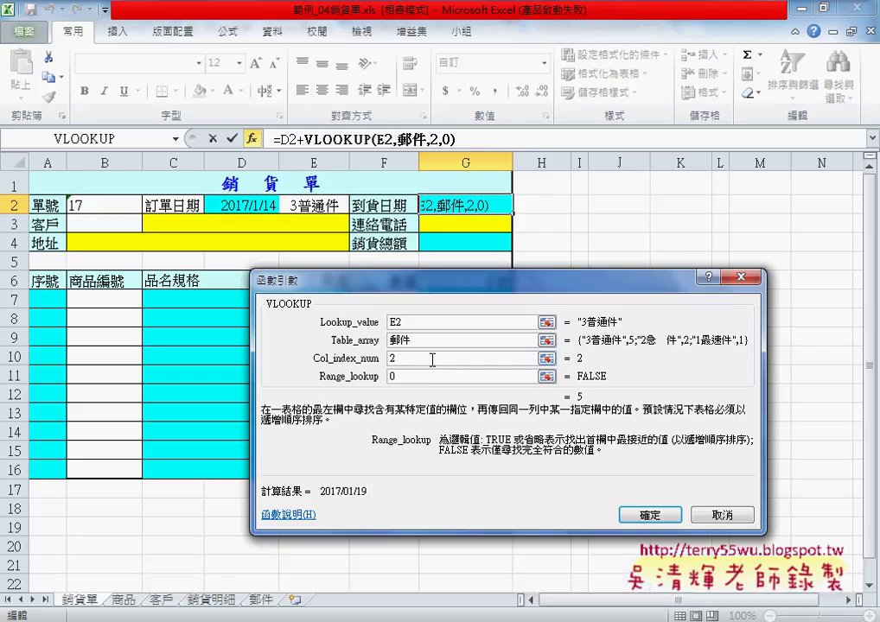
left_click(389, 358)
left_click(406, 375)
- Confirm =D2+VLOOKUP(E2,郵件,2,0) in G2, showing arrival date 2017/01/19
left_click(653, 514)
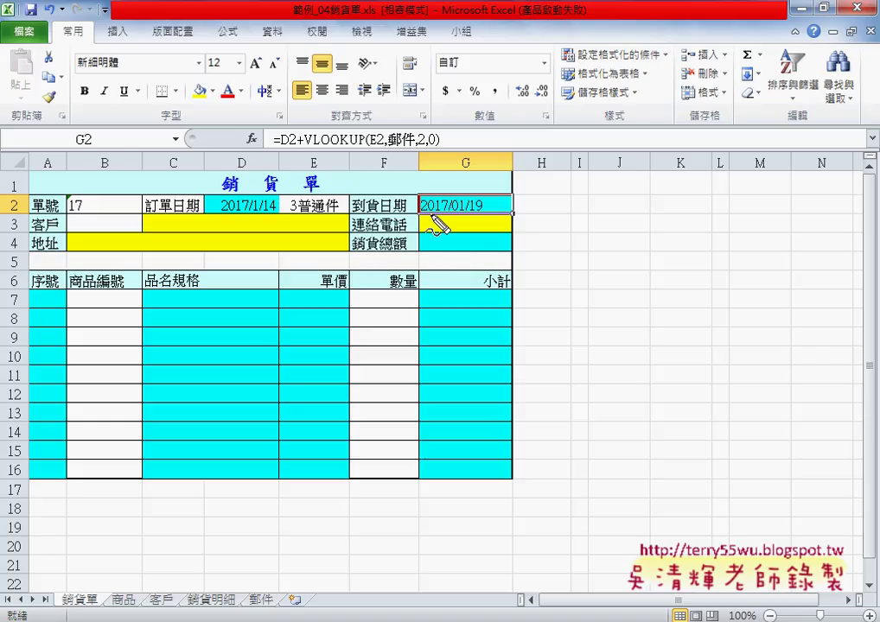
left_click_drag(421, 217, 483, 215)
left_click_drag(229, 222, 277, 213)
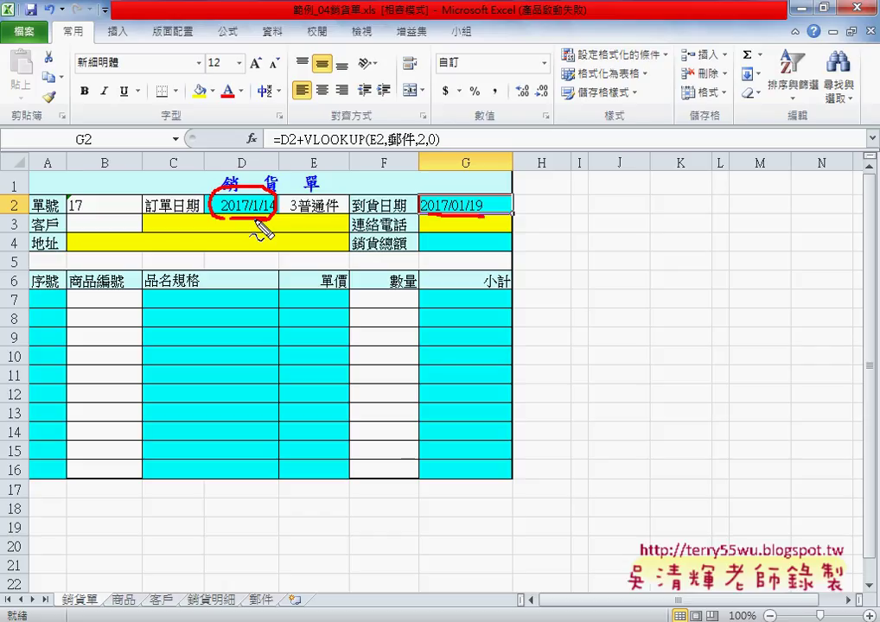
left_click_drag(296, 230, 340, 229)
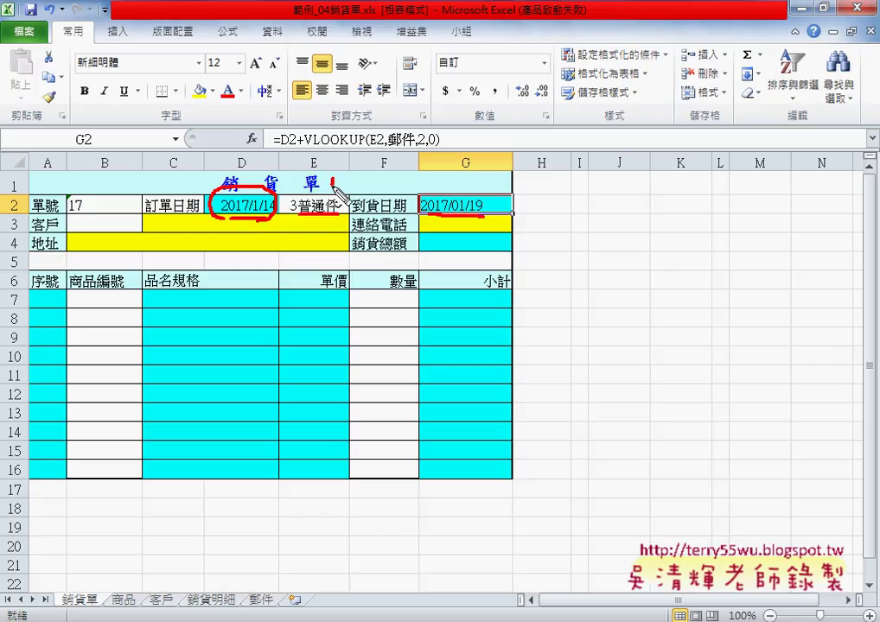
mouse_move(331, 178)
left_mouse_down()
mouse_move(342, 190)
mouse_move(356, 177)
mouse_move(306, 197)
mouse_move(321, 184)
left_mouse_up()
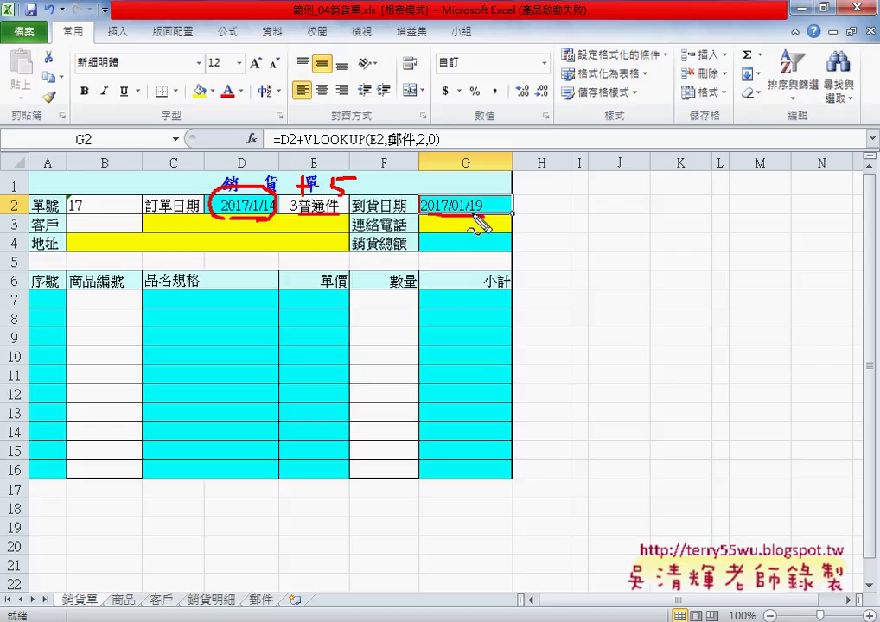
key("Escape")
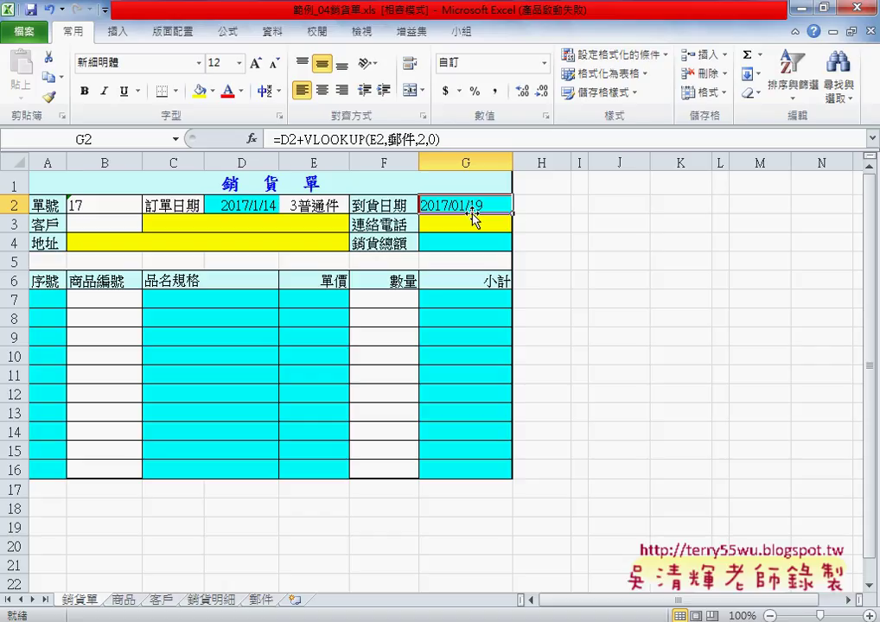
- Review E2's shipping types and G2's formula, then delete the formula from G2
left_click(337, 205)
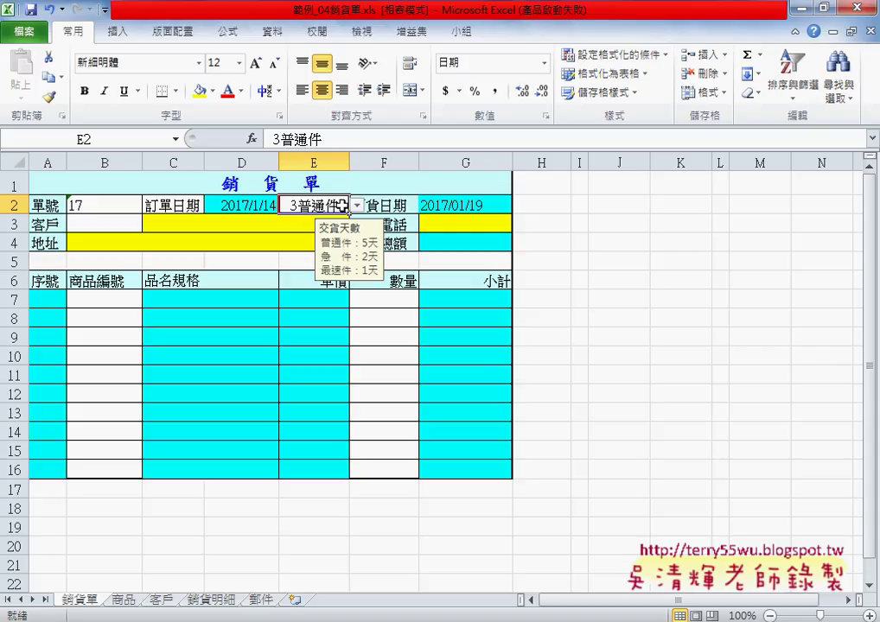
left_click(469, 207)
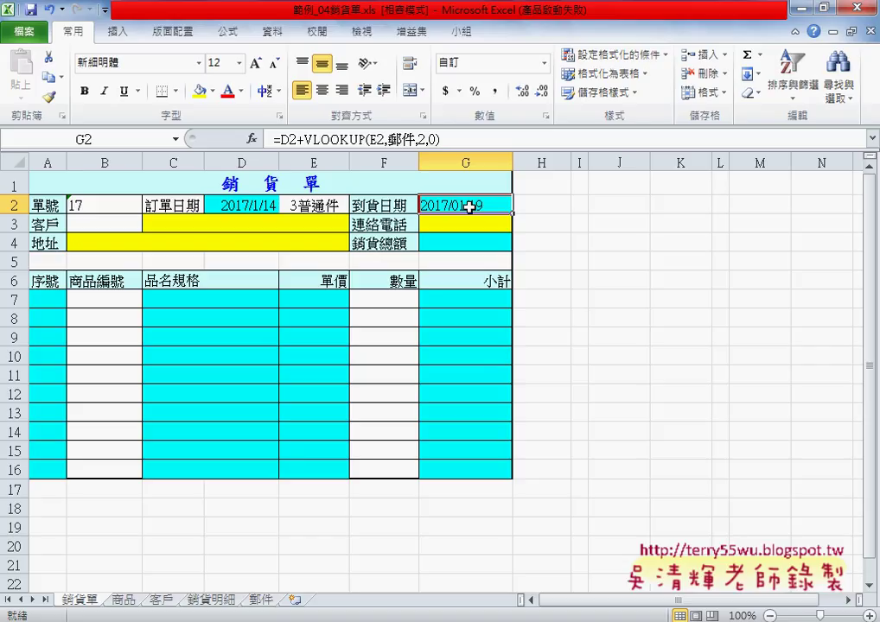
left_click_drag(275, 139, 461, 147)
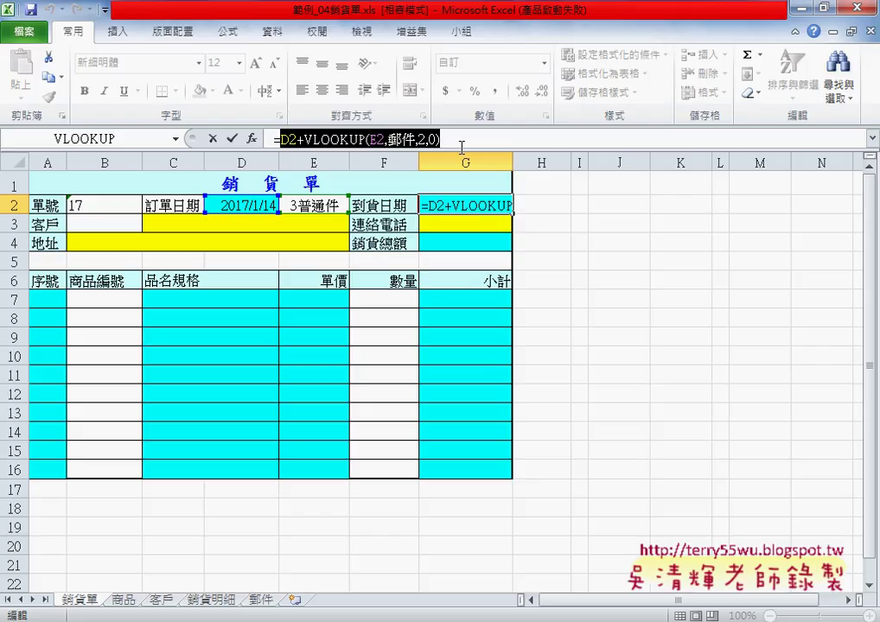
type("=")
key("BackSpace")
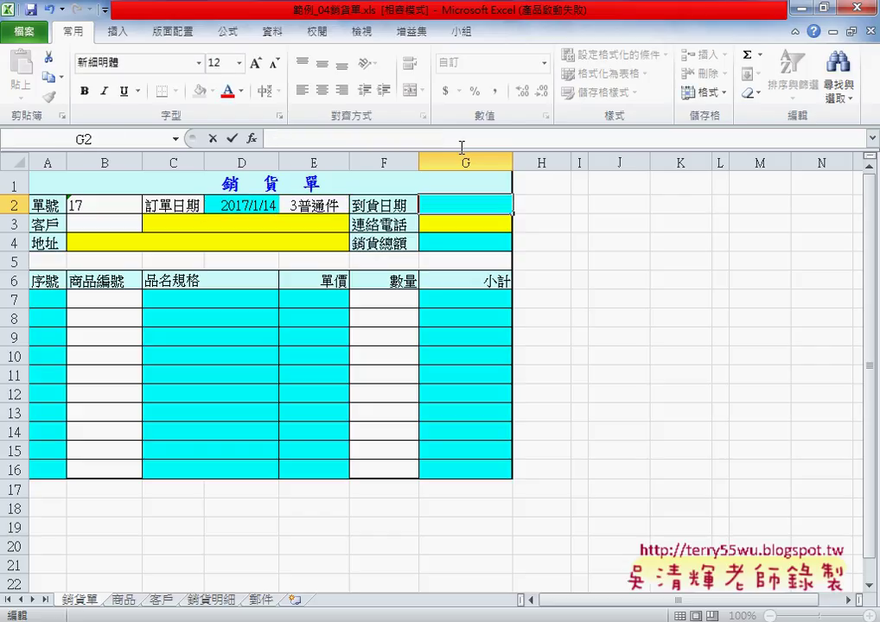
left_click(212, 138)
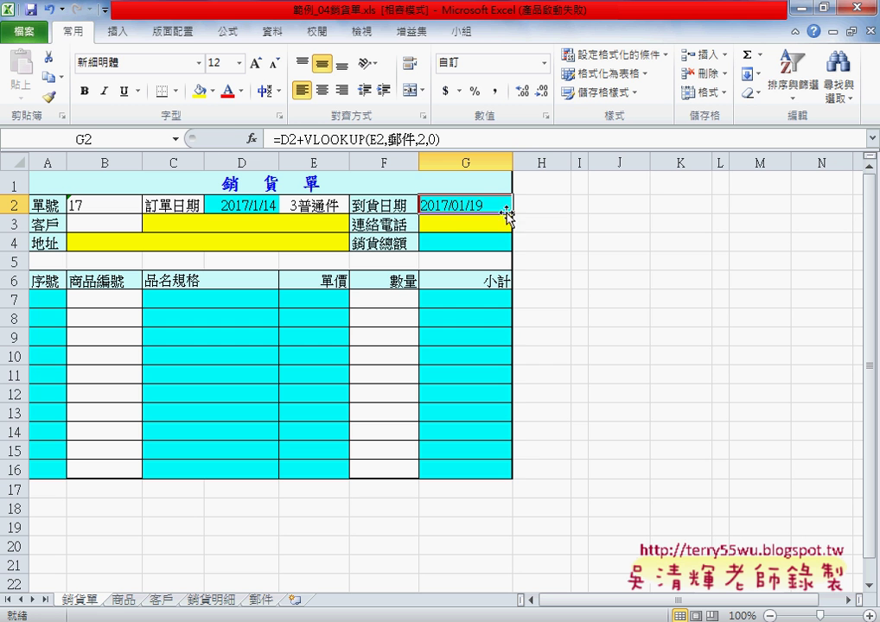
key("Delete")
left_click(597, 223)
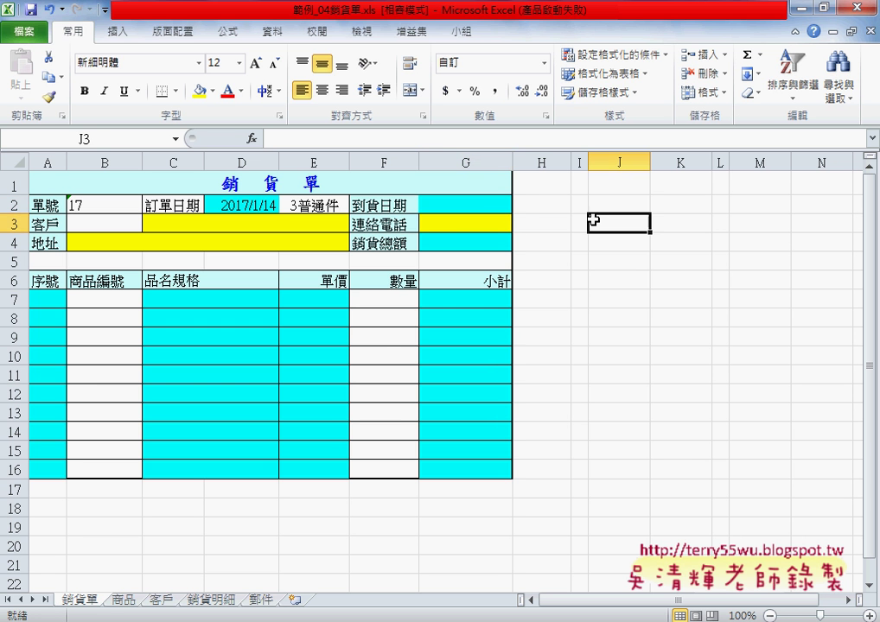
left_click(479, 204)
left_click(250, 138)
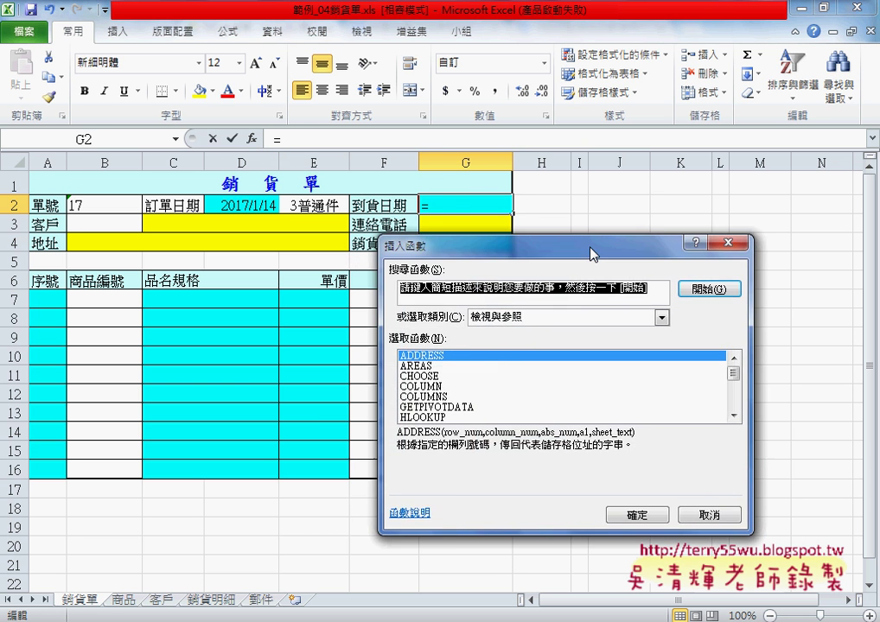
left_click(678, 249)
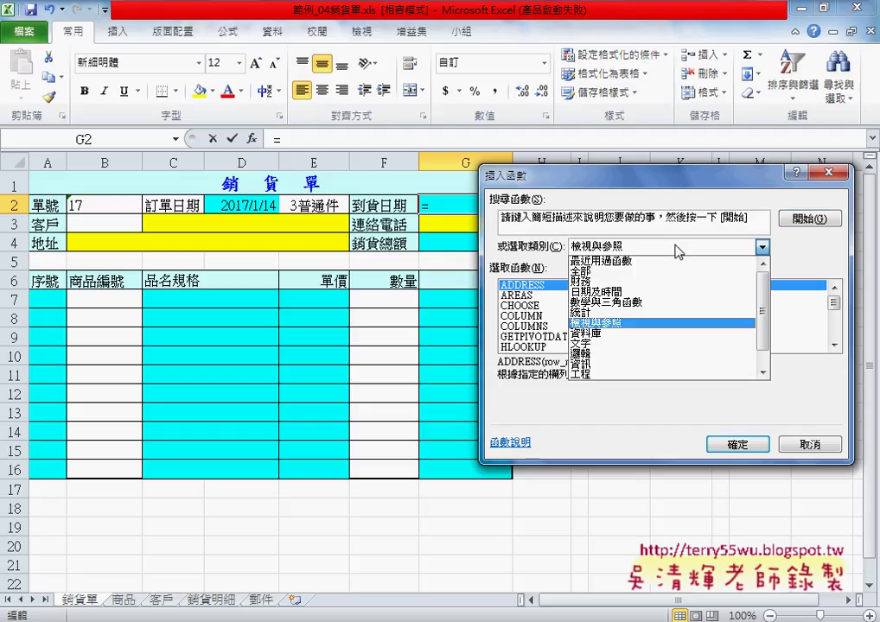
left_click(679, 299)
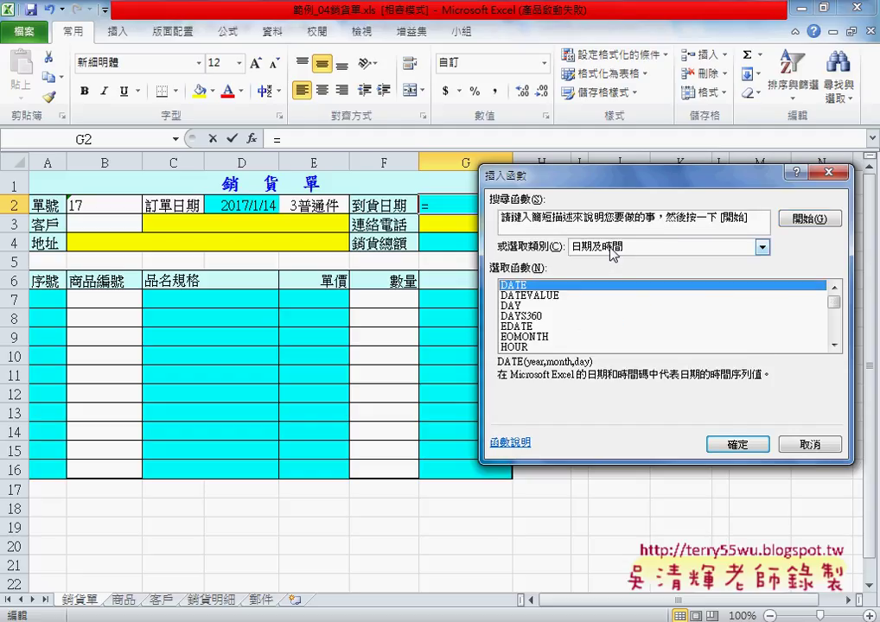
scroll(831, 310, "down", 1)
scroll(834, 316, "down", 2)
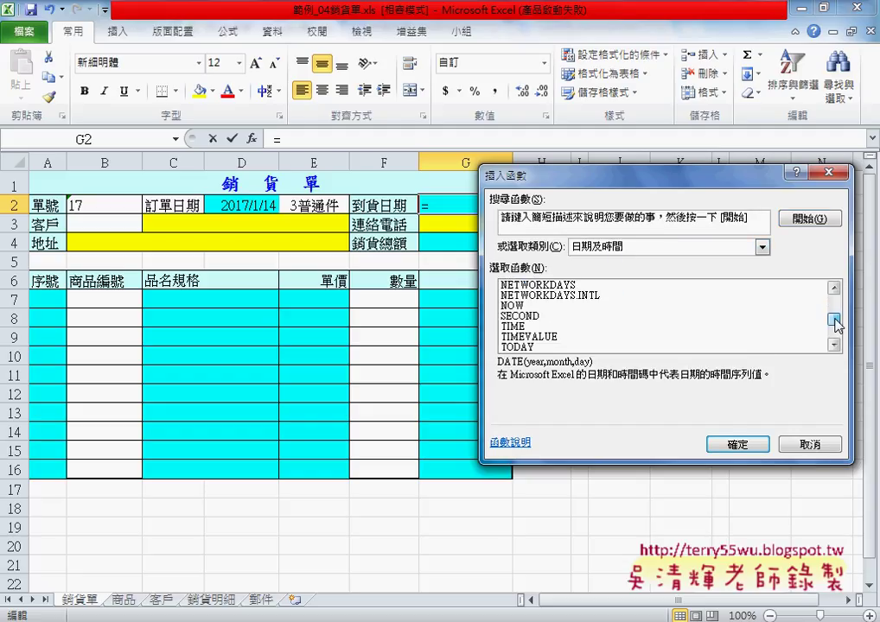
left_click_drag(834, 321, 835, 335)
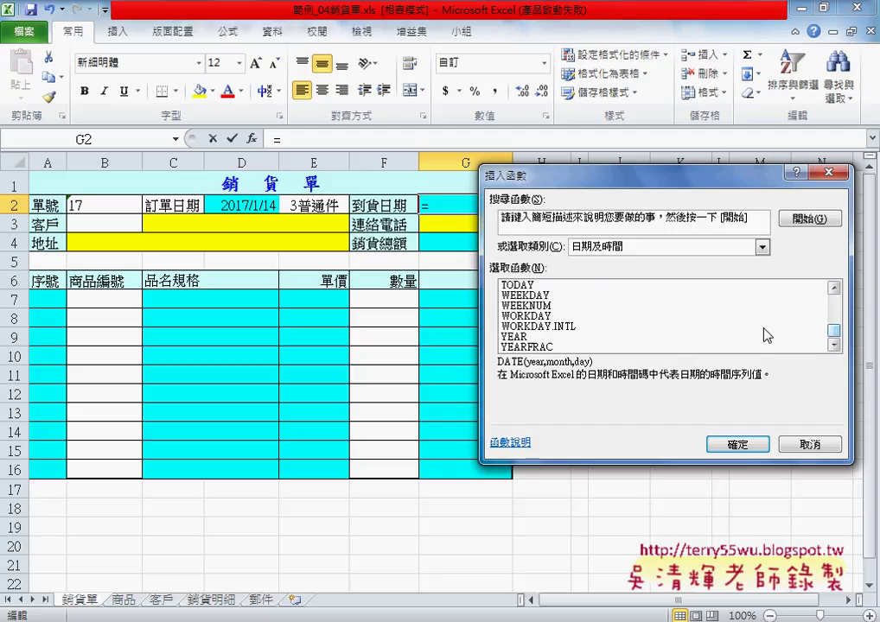
left_click(547, 318)
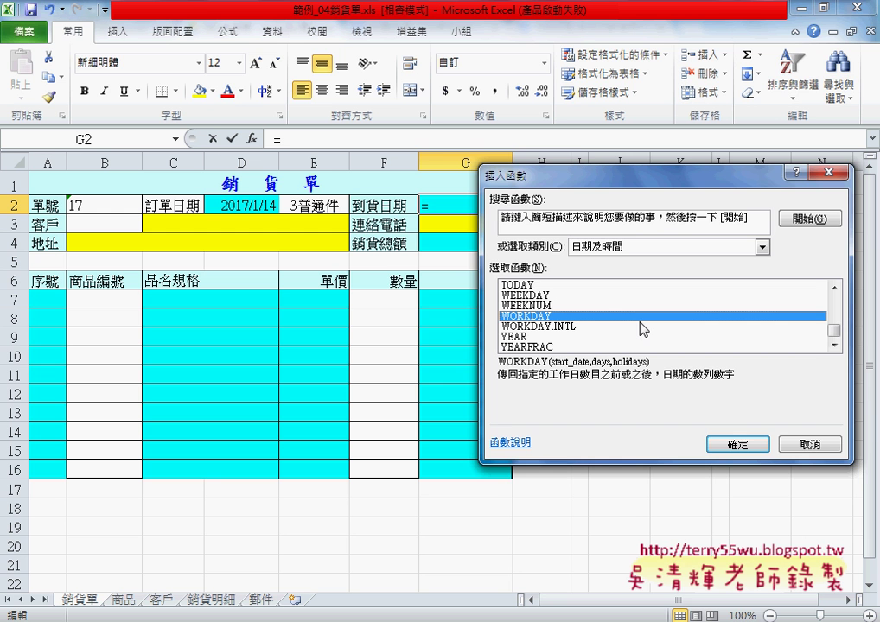
left_click(737, 446)
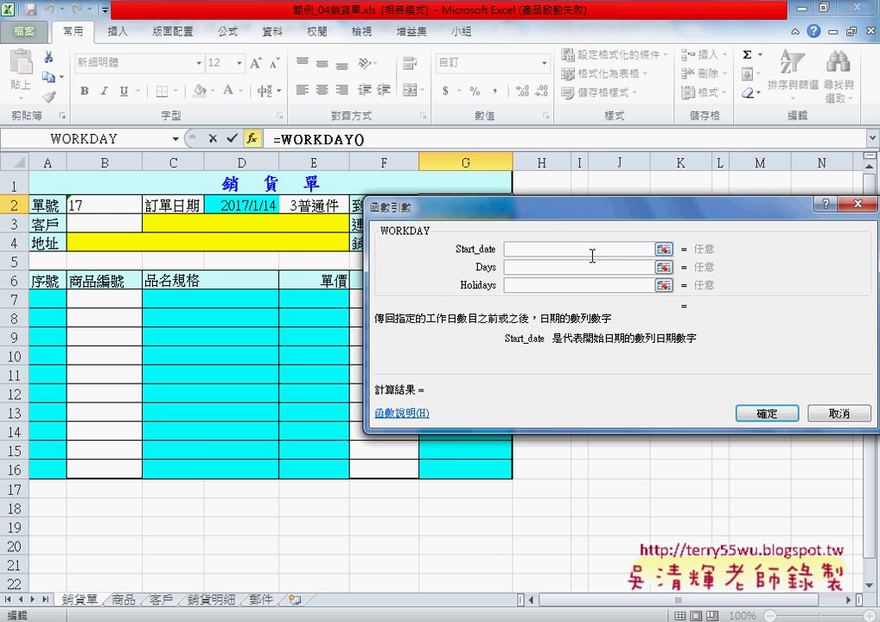
mouse_move(611, 218)
left_mouse_down()
mouse_move(546, 224)
mouse_move(494, 277)
left_mouse_up()
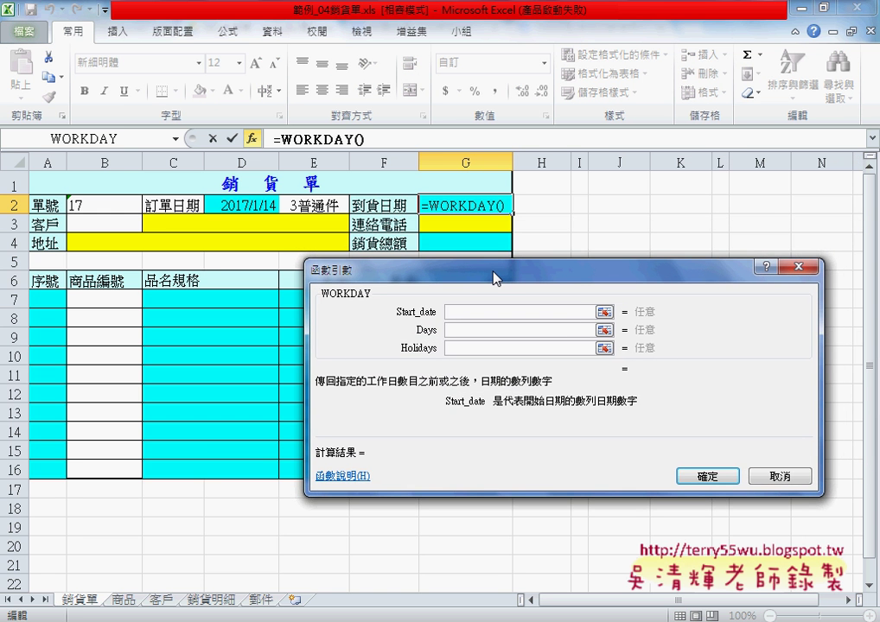
left_click(251, 204)
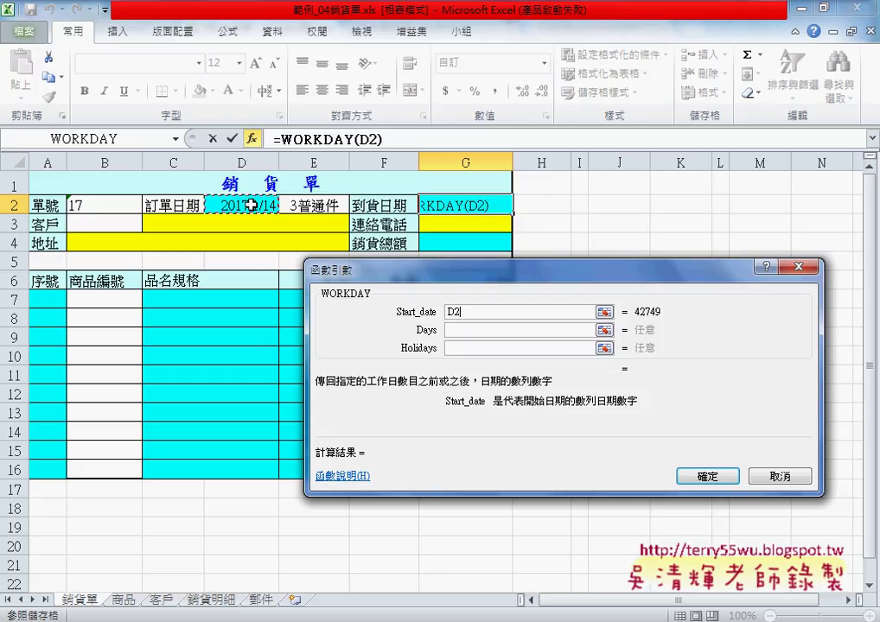
left_click(475, 331)
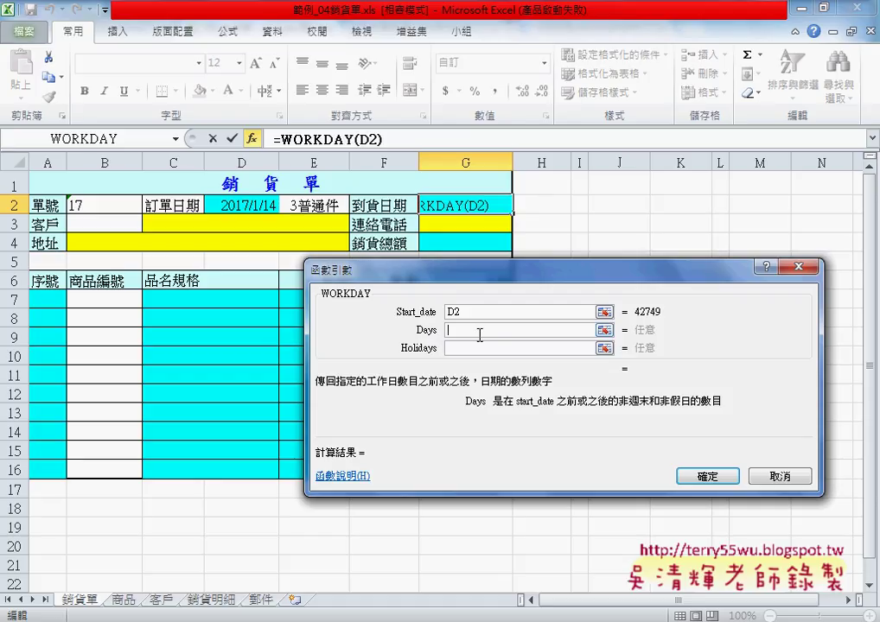
left_click(778, 476)
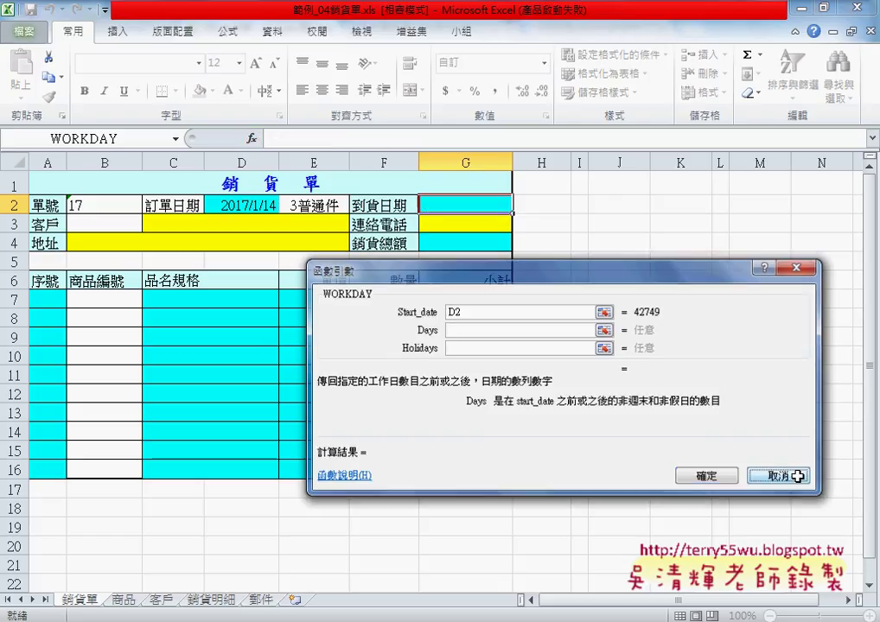
key("ctrl+z")
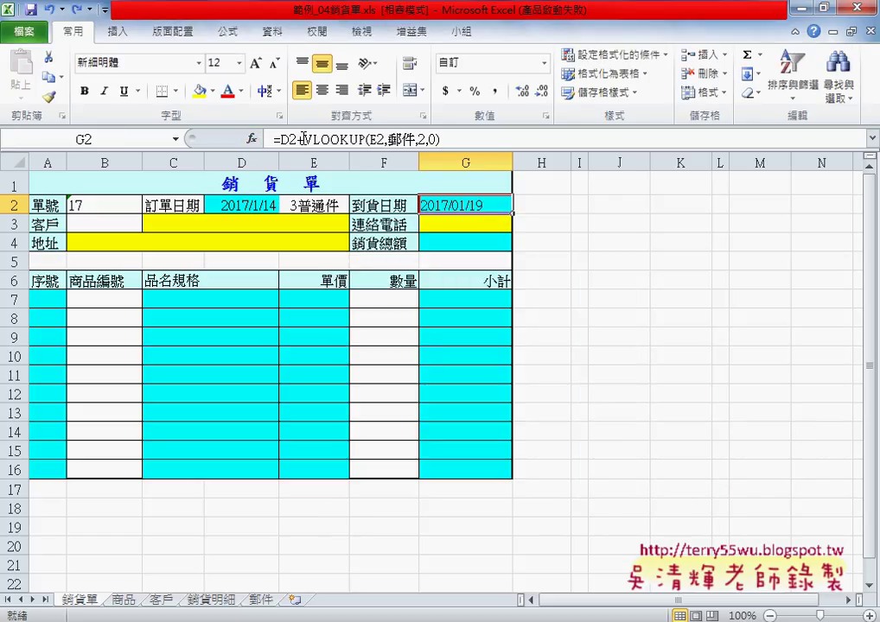
- Cut the VLOOKUP(E2,郵件,2,0) part from G2's formula and clear G2
left_click_drag(302, 139, 442, 138)
right_click(421, 142)
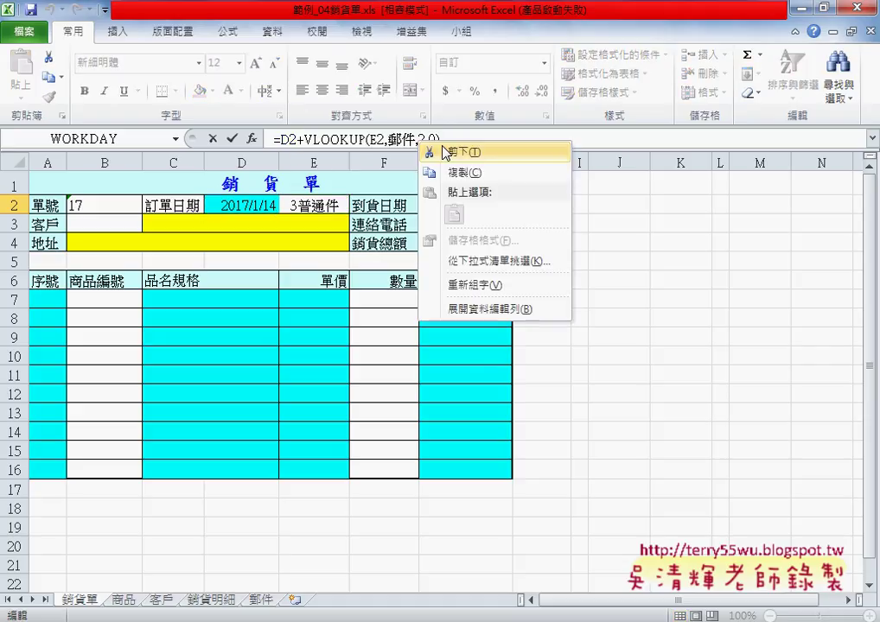
left_click(442, 152)
left_click(213, 139)
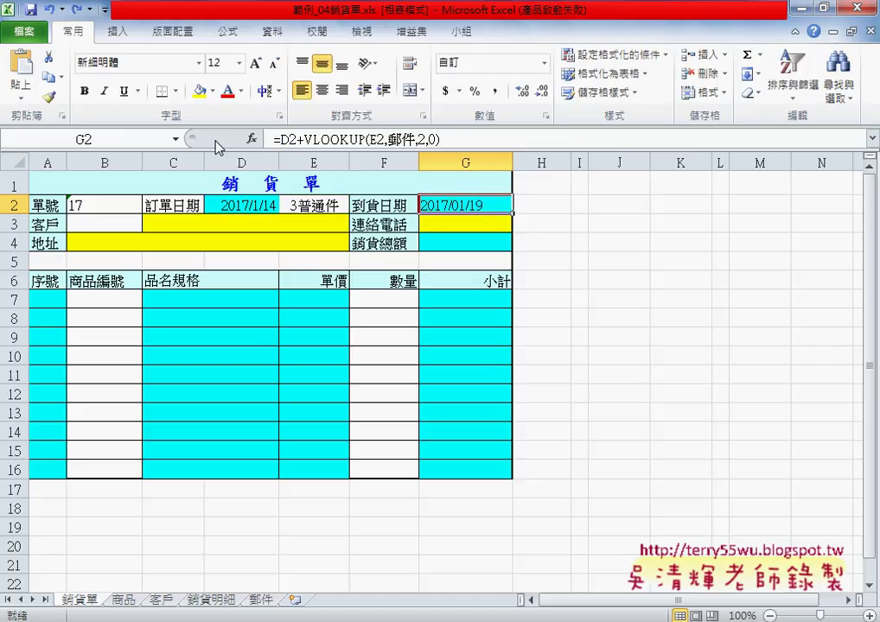
key("Delete")
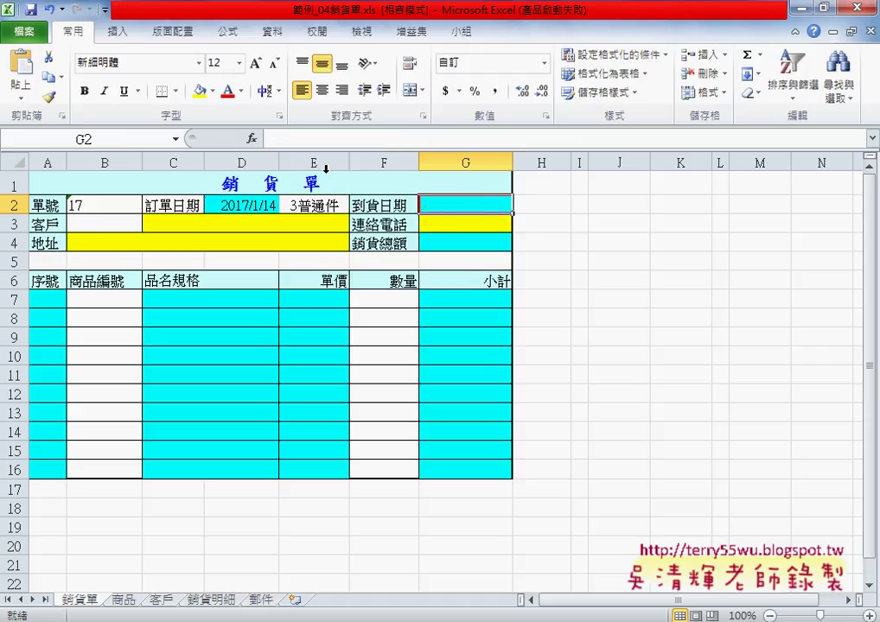
- Build =WORKDAY(D2,VLOOKUP(E2,郵件,2,0)) in G2, giving arrival date 2017/01/20
left_click(251, 138)
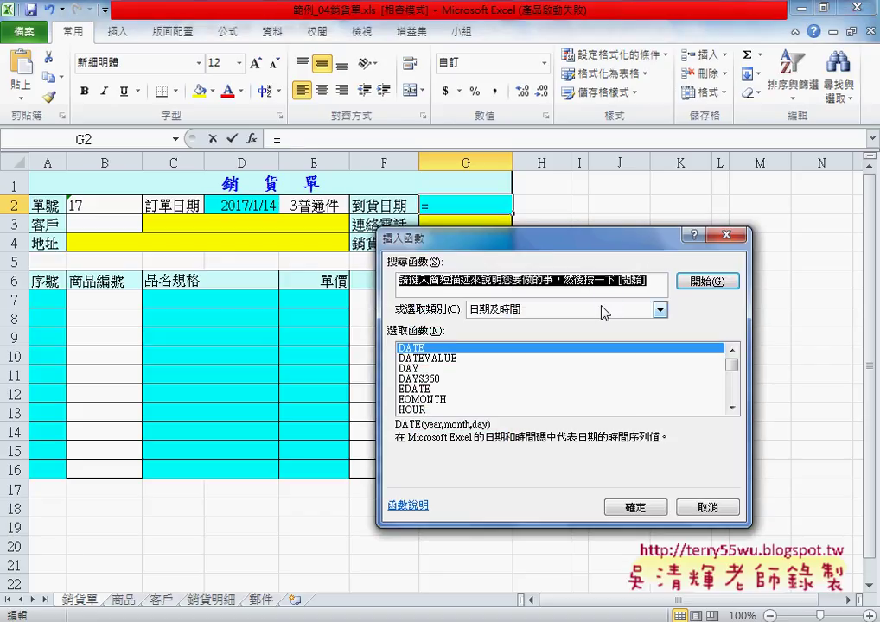
left_click_drag(730, 366, 733, 406)
double_click(458, 378)
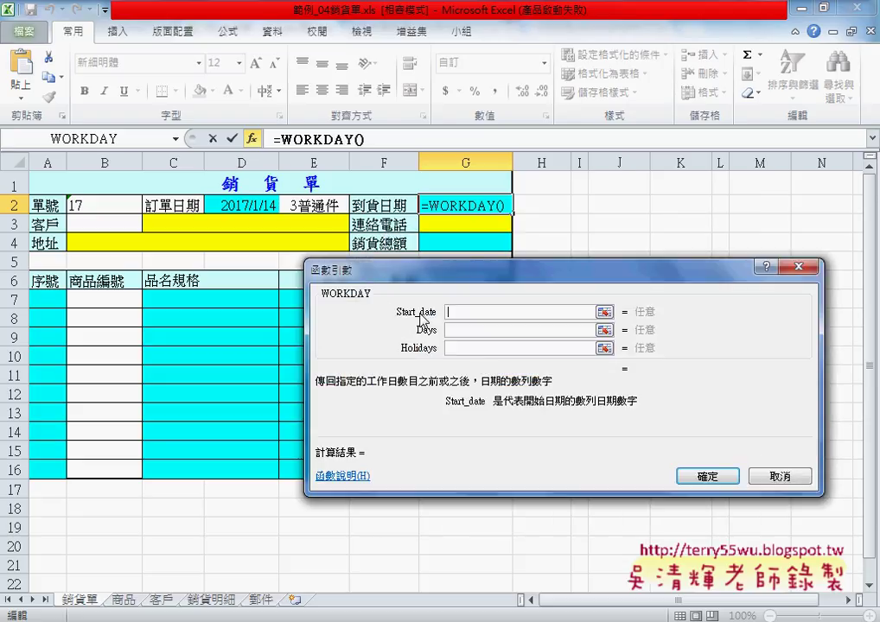
left_click(235, 208)
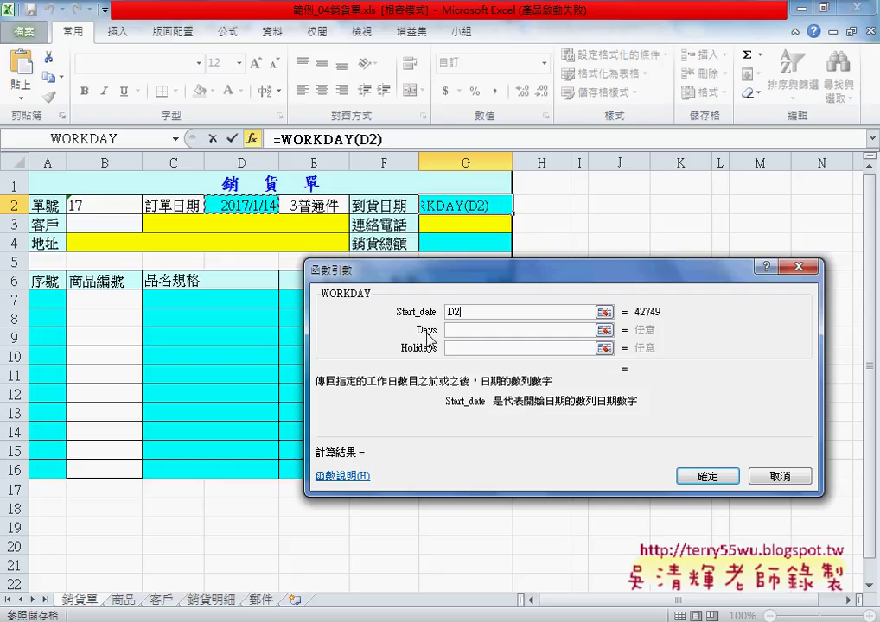
left_click(471, 330)
right_click(473, 330)
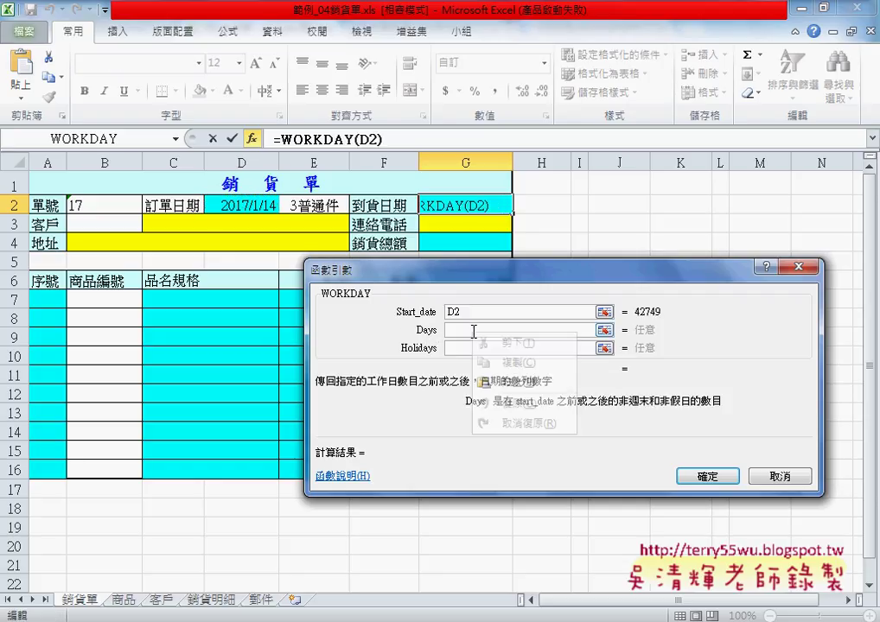
left_click(507, 388)
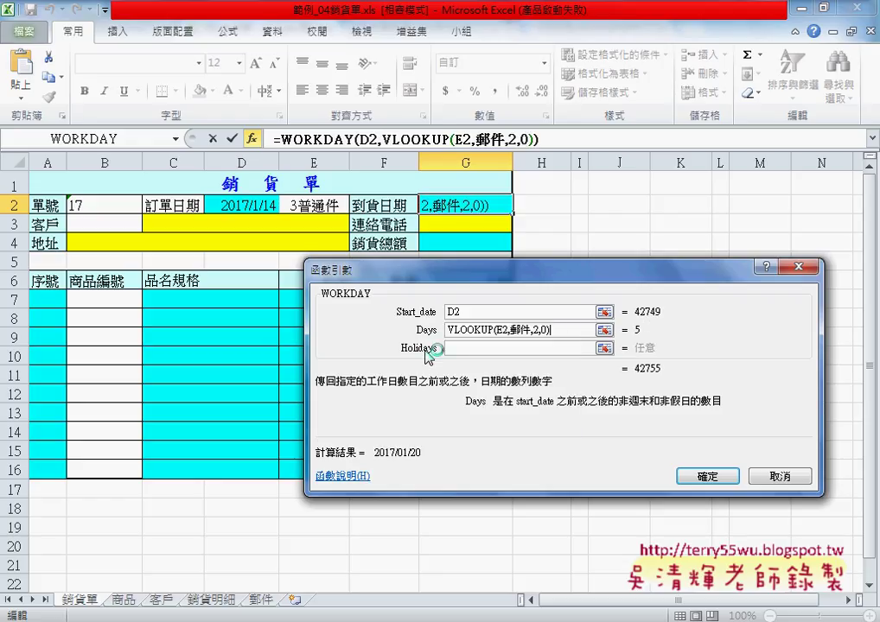
left_click(456, 349)
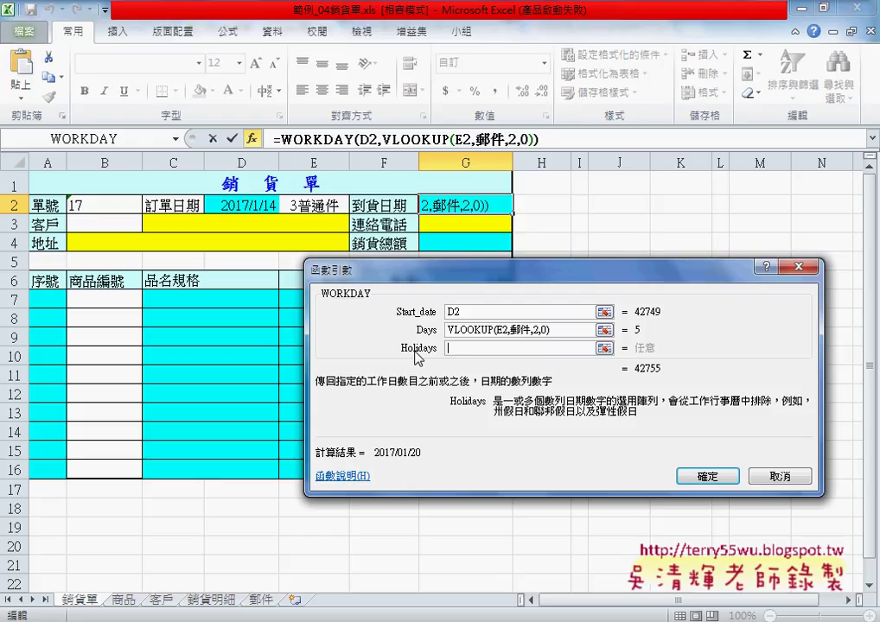
left_click(707, 476)
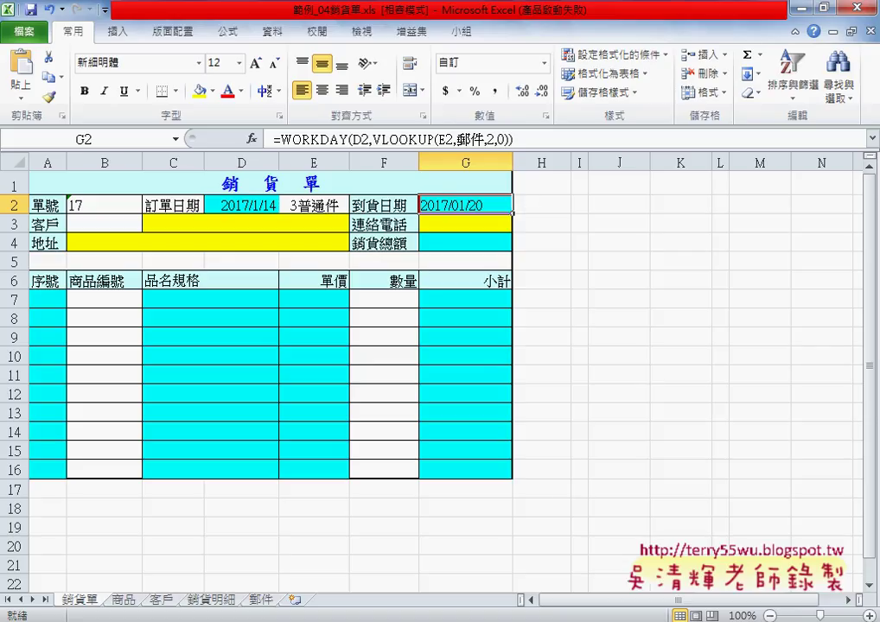
left_click(842, 619)
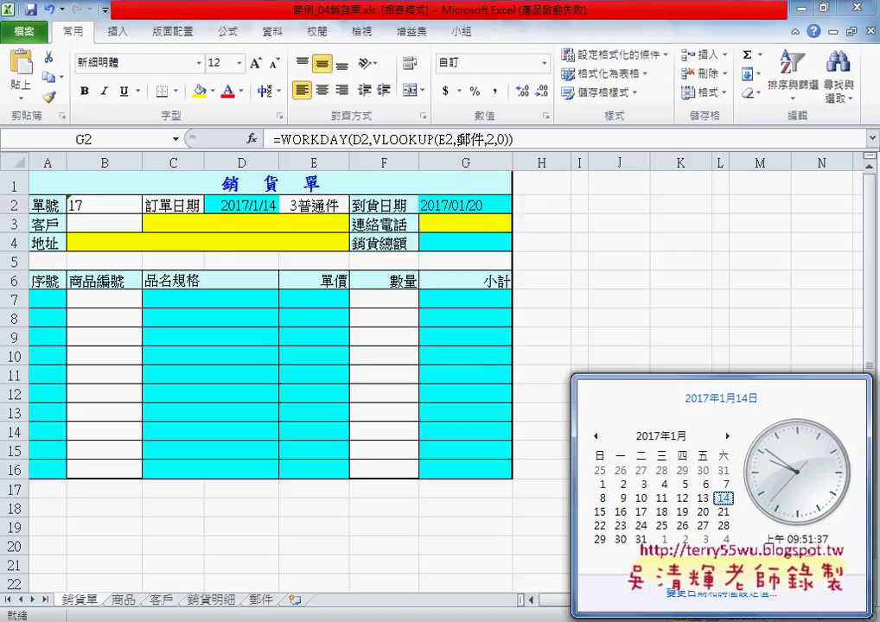
left_click(598, 517)
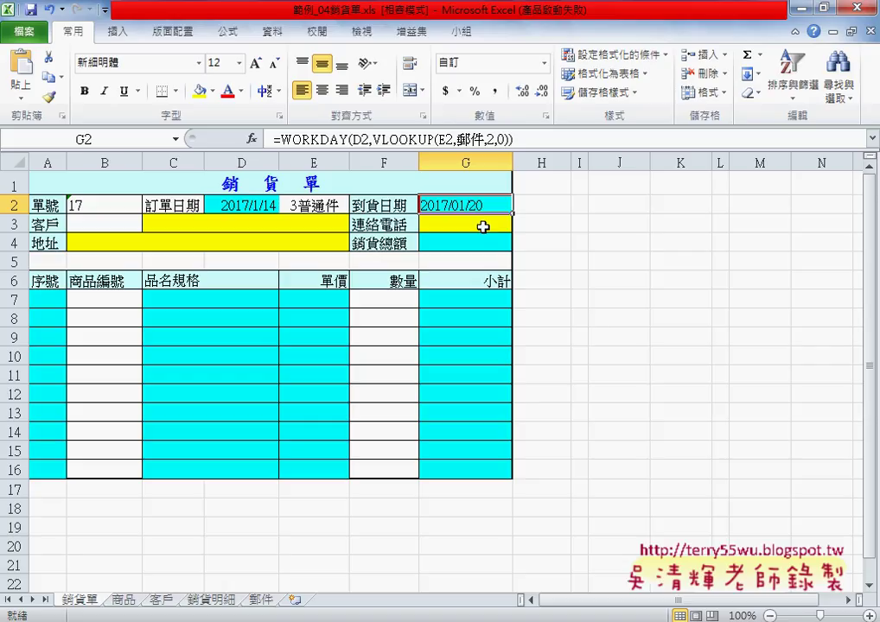
left_click(235, 206)
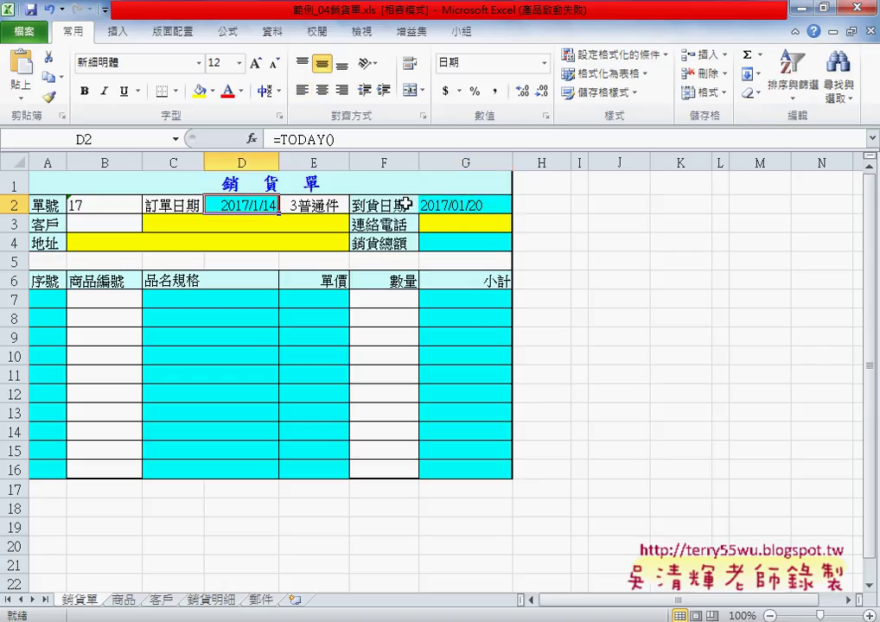
left_click(436, 204)
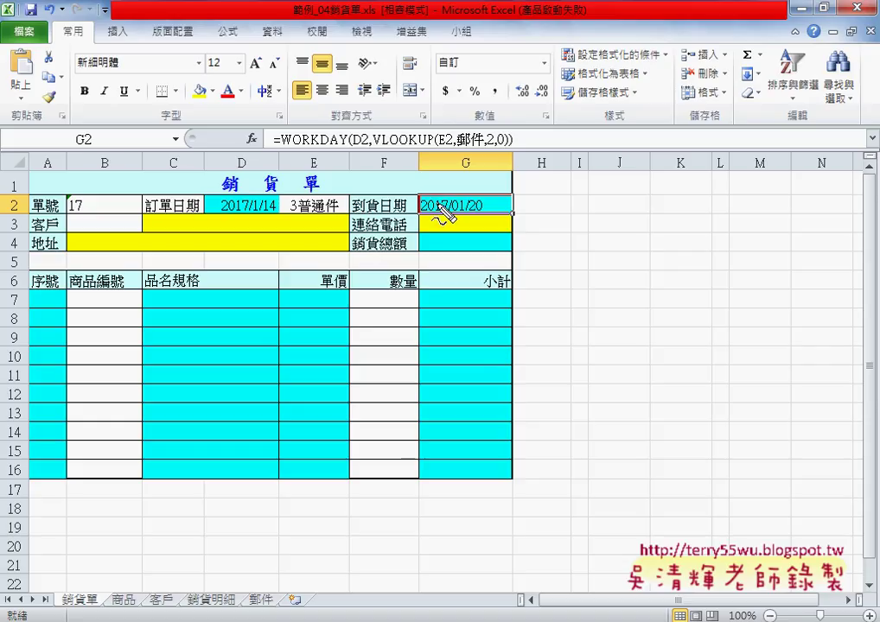
- Circle B3, C3, G3, B4, A7 through F7 and subtotals linked to G4 in red
mouse_move(115, 235)
left_mouse_down()
mouse_move(115, 213)
mouse_move(86, 213)
left_mouse_up()
left_click_drag(191, 216, 208, 211)
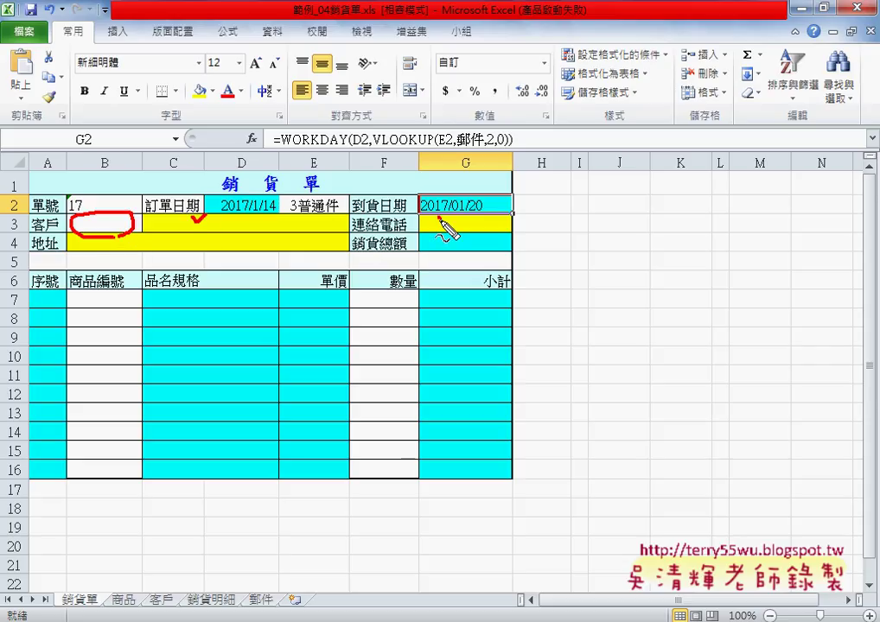
left_click_drag(438, 217, 446, 221)
left_click_drag(106, 249, 121, 236)
left_click_drag(99, 301, 113, 301)
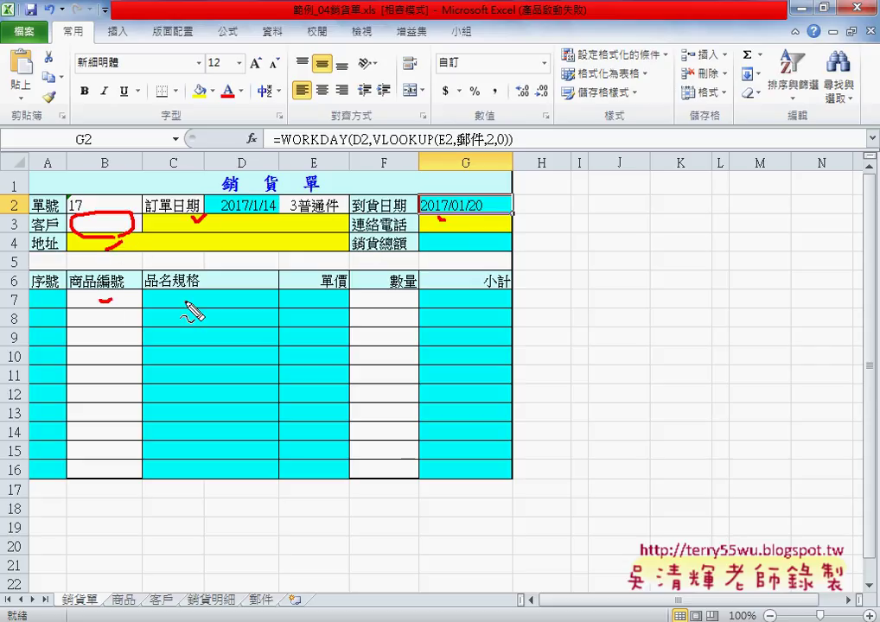
left_click_drag(194, 298, 265, 297)
left_click_drag(344, 292, 308, 290)
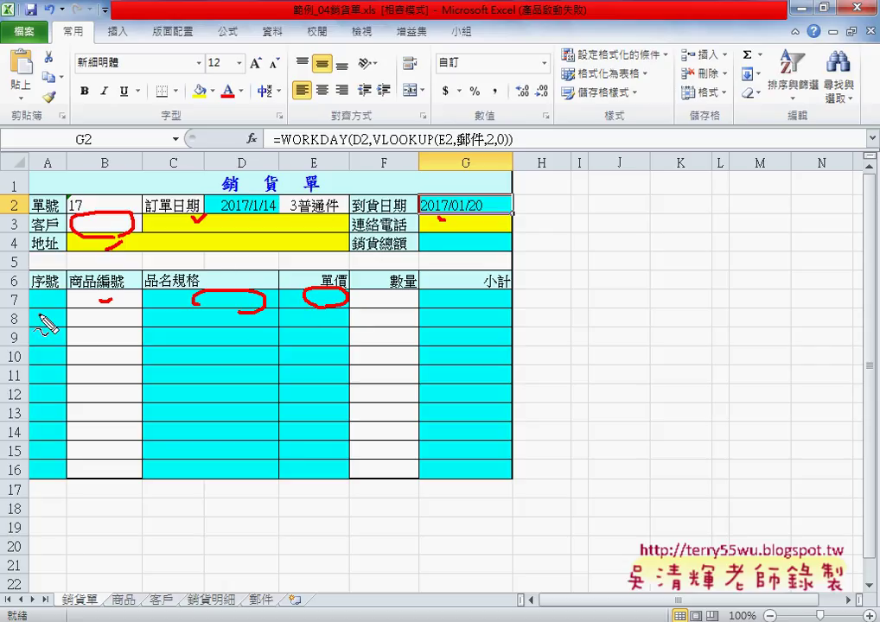
left_click_drag(65, 296, 54, 315)
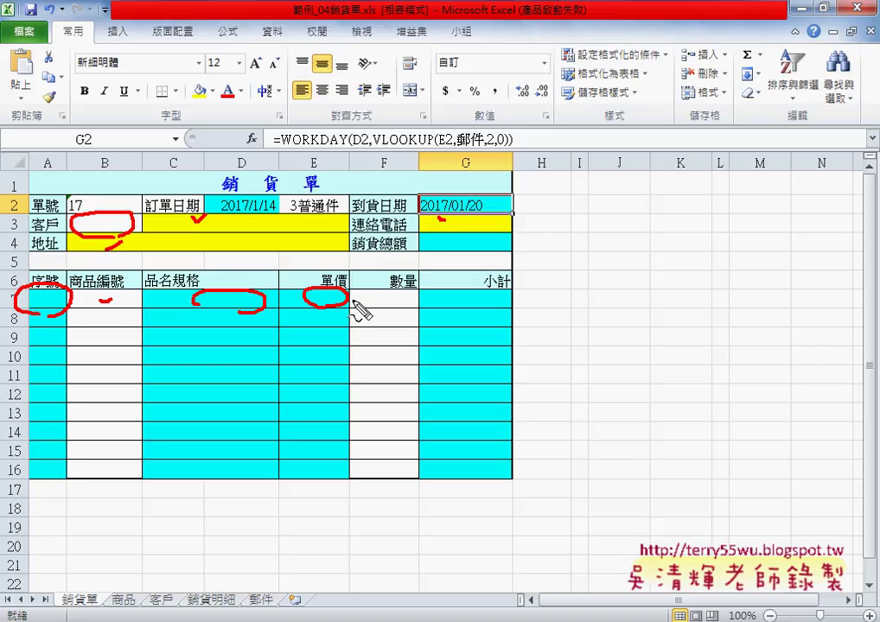
left_click_drag(412, 296, 403, 311)
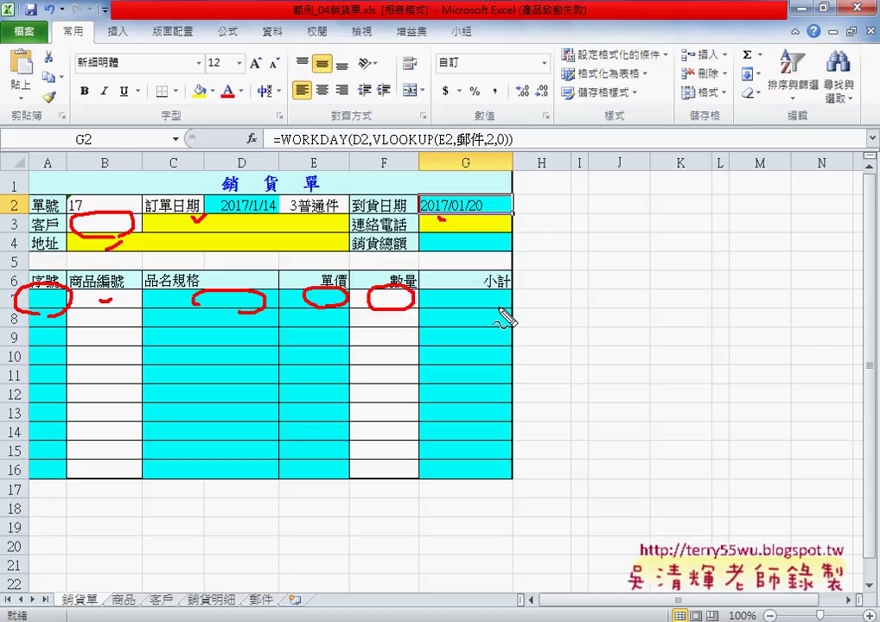
mouse_move(499, 298)
left_mouse_down()
mouse_move(519, 231)
mouse_move(510, 239)
left_mouse_up()
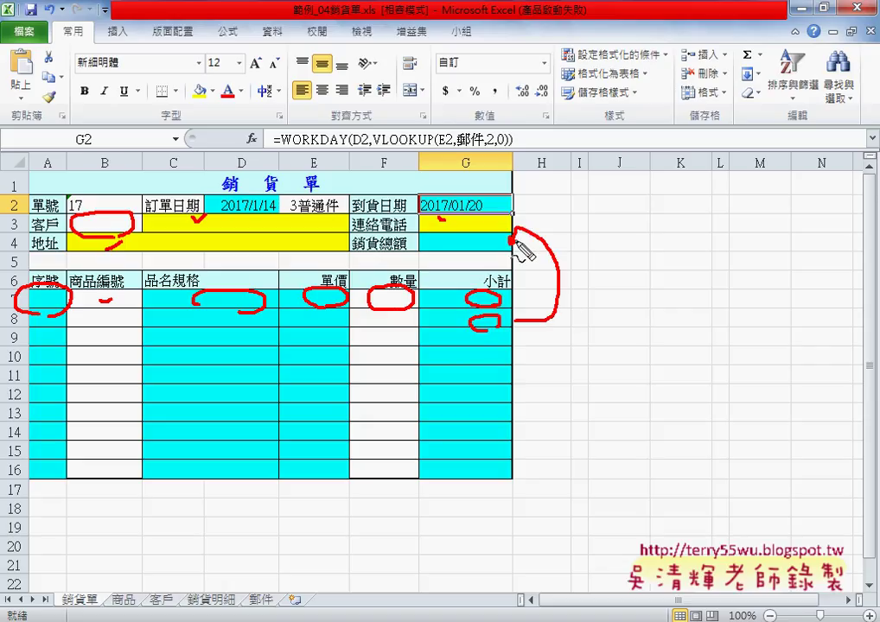